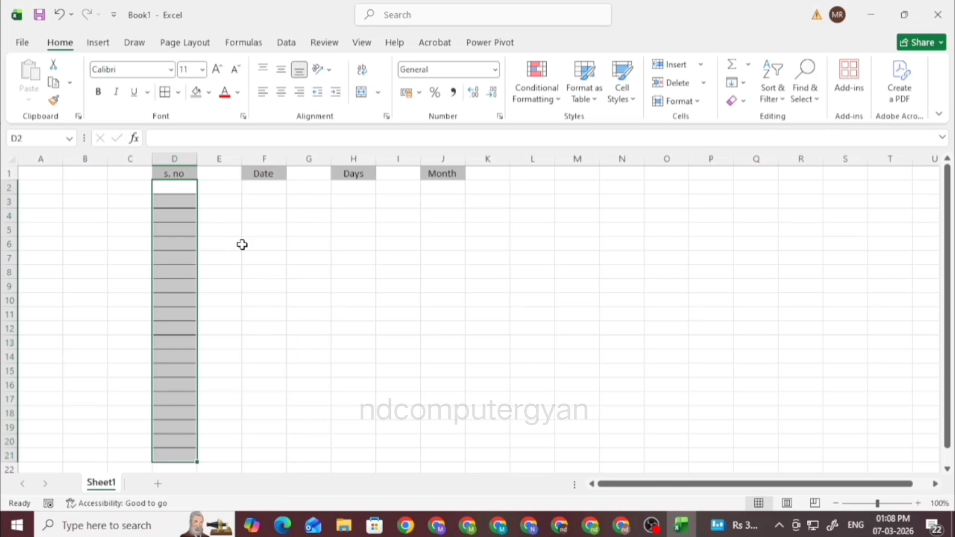
Step: Apply all borders to the Date column, cells F1:F21
click(262, 188)
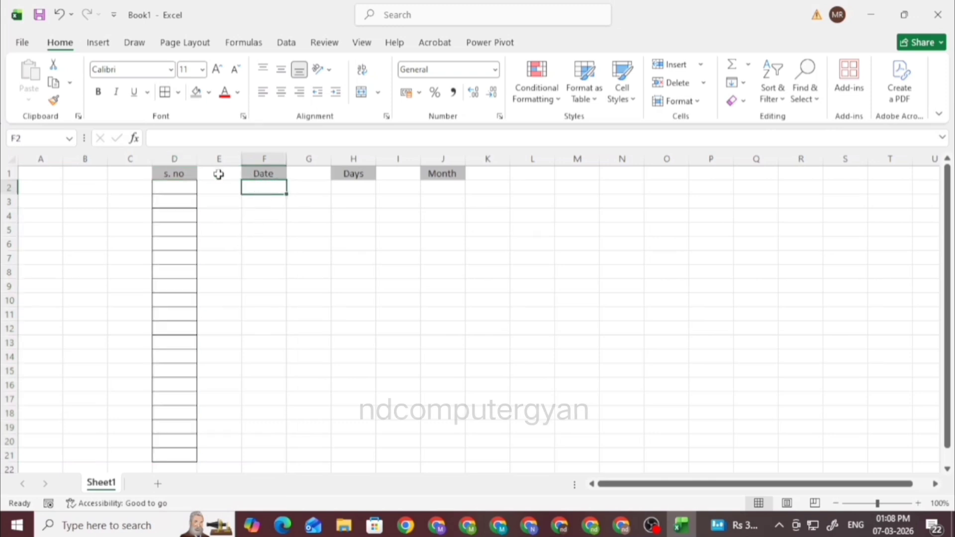
click(257, 179)
drag(256, 179, 264, 456)
click(180, 97)
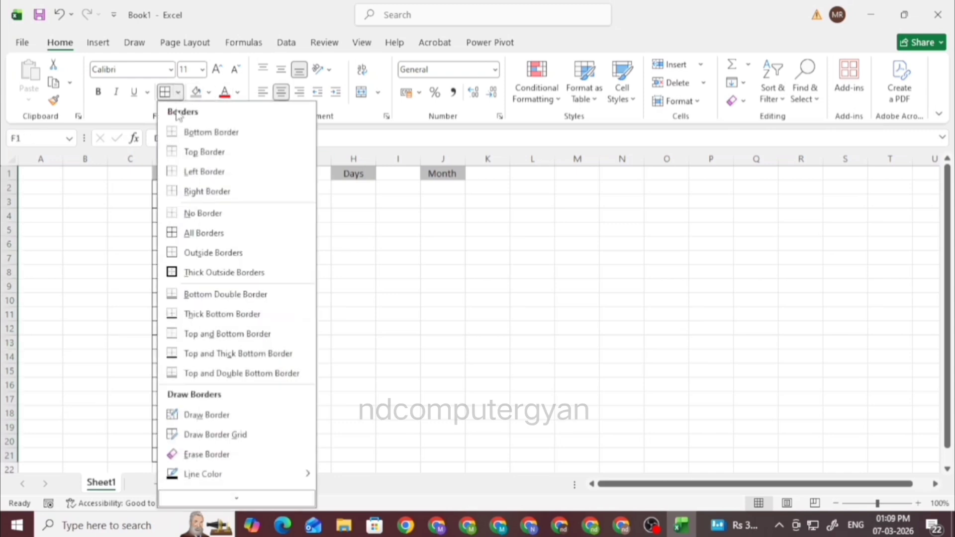
click(215, 231)
Step: Apply all borders to the Days column H1:H21 and the Month column J1:J21
drag(343, 180, 348, 457)
click(183, 95)
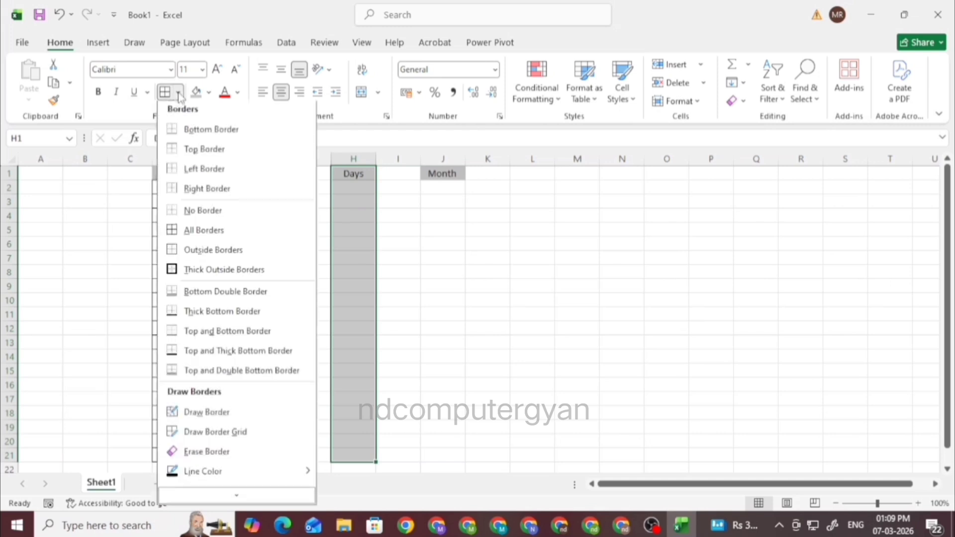
click(216, 231)
drag(431, 174, 446, 460)
click(178, 93)
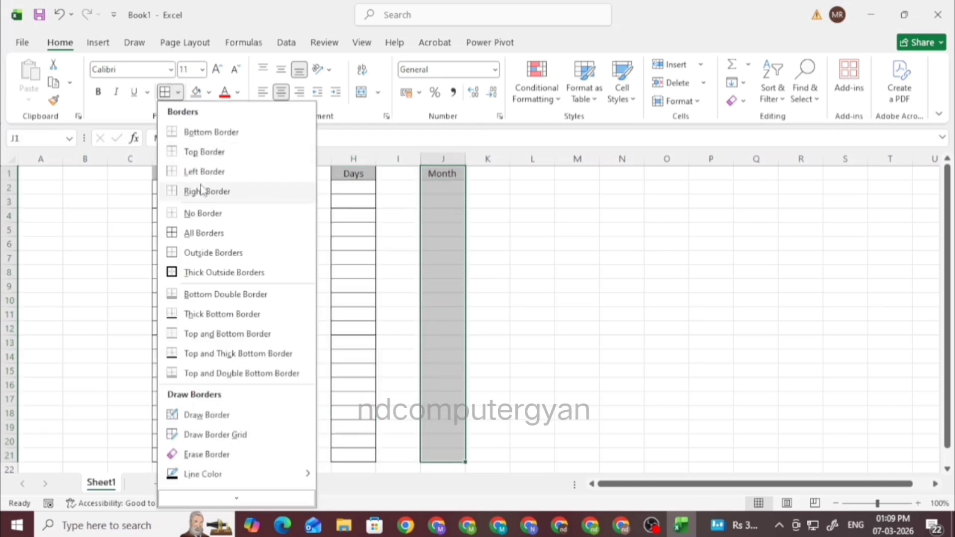
click(200, 233)
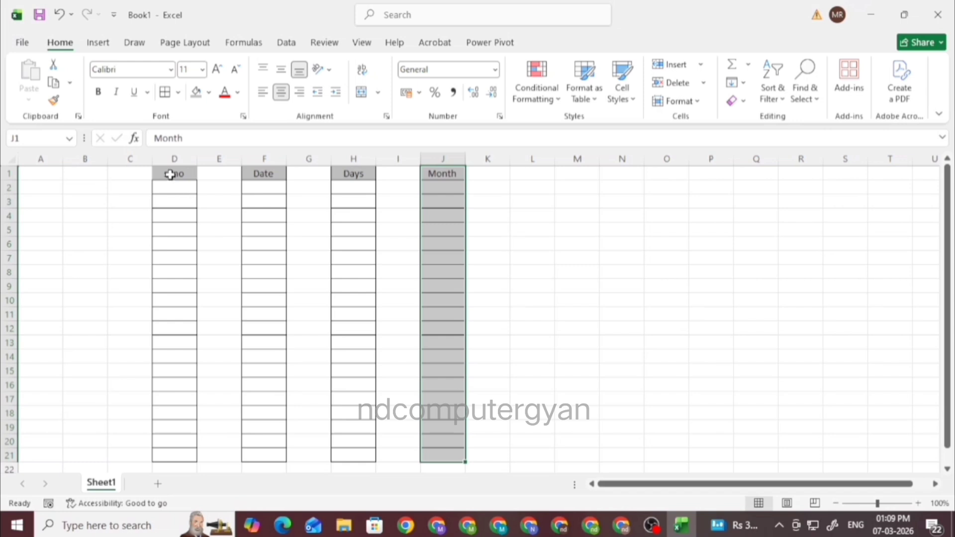
Step: Apply all borders to the s. no header and the cell below it, D1:D2
drag(171, 175, 170, 192)
click(178, 93)
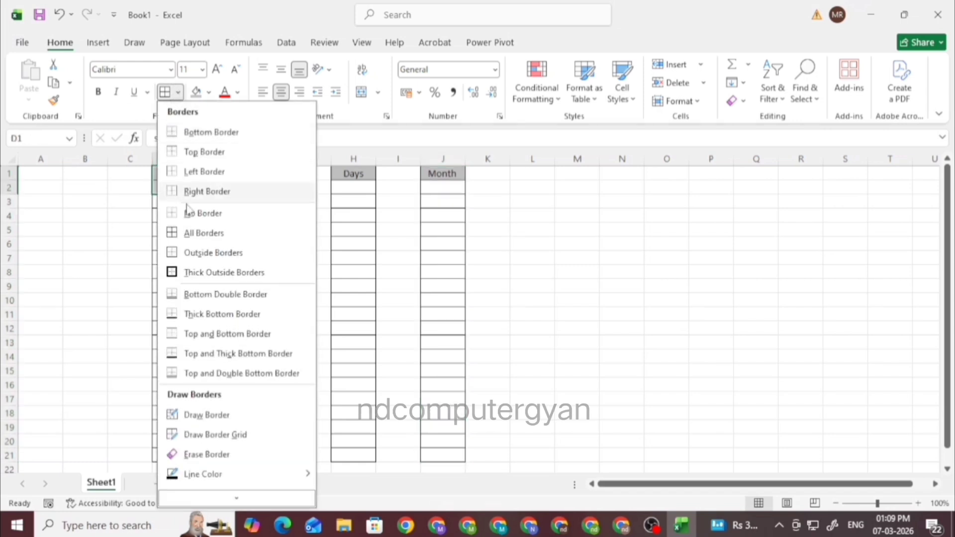
click(199, 233)
click(503, 237)
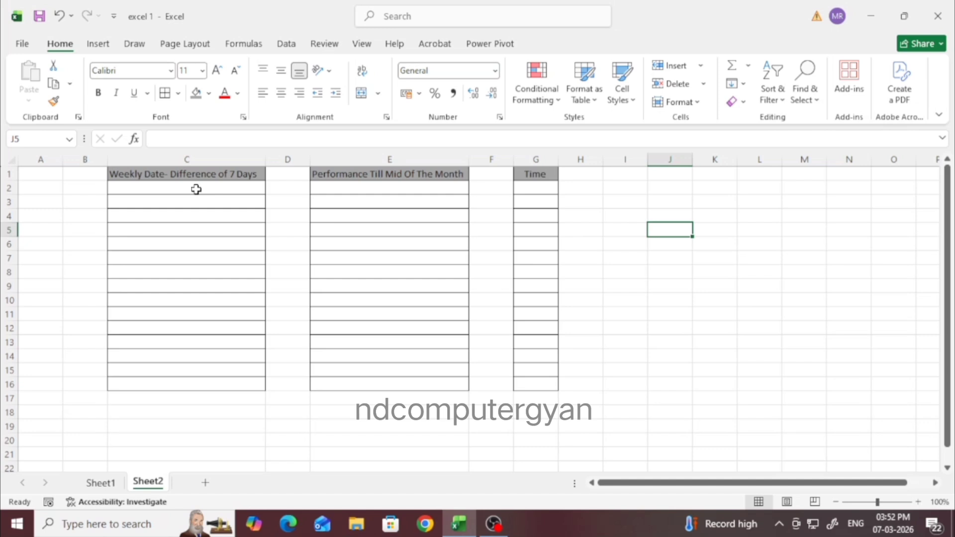
Step: Enter the date 07-03-2026 in C2 under the Weekly Date header and centre it horizontally
click(196, 189)
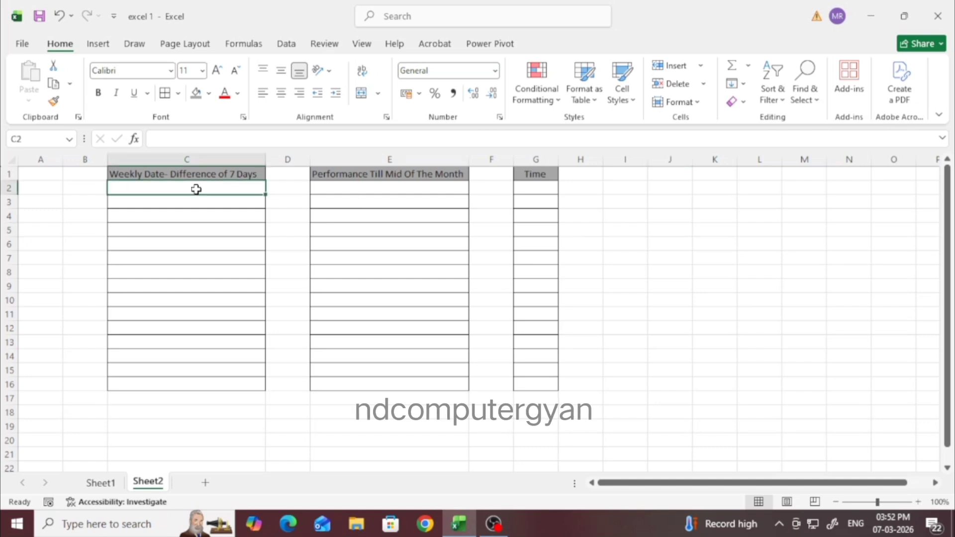
text(07)
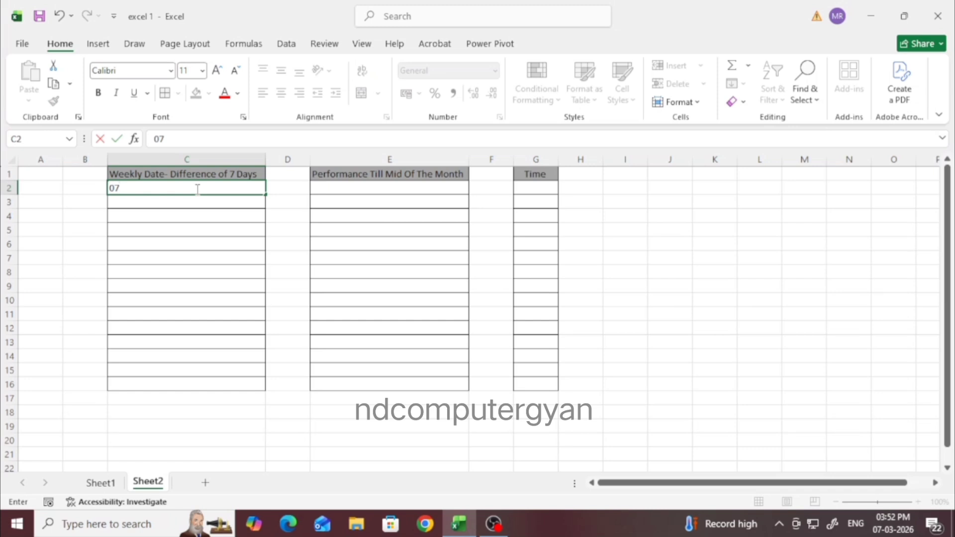
text(-03-2)
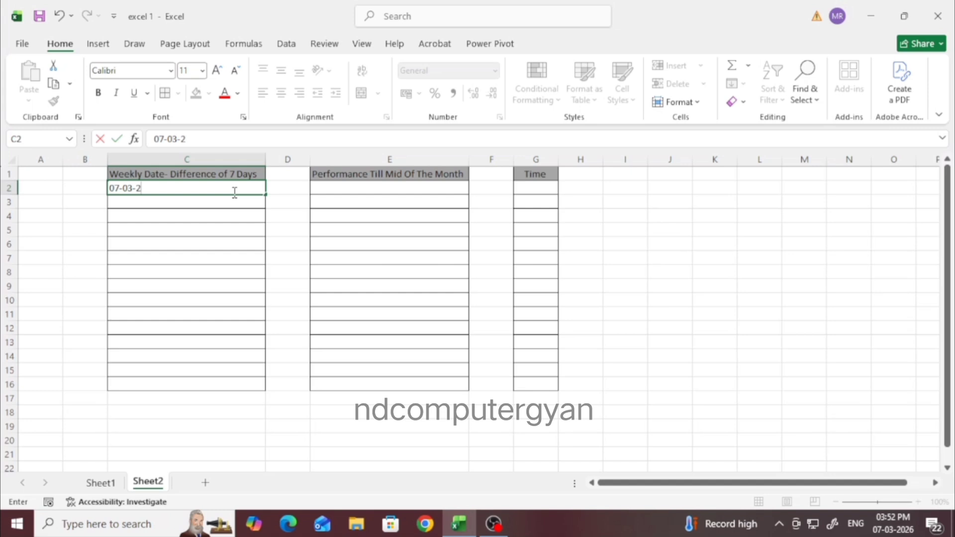
text(026)
key(Return)
click(149, 187)
click(281, 93)
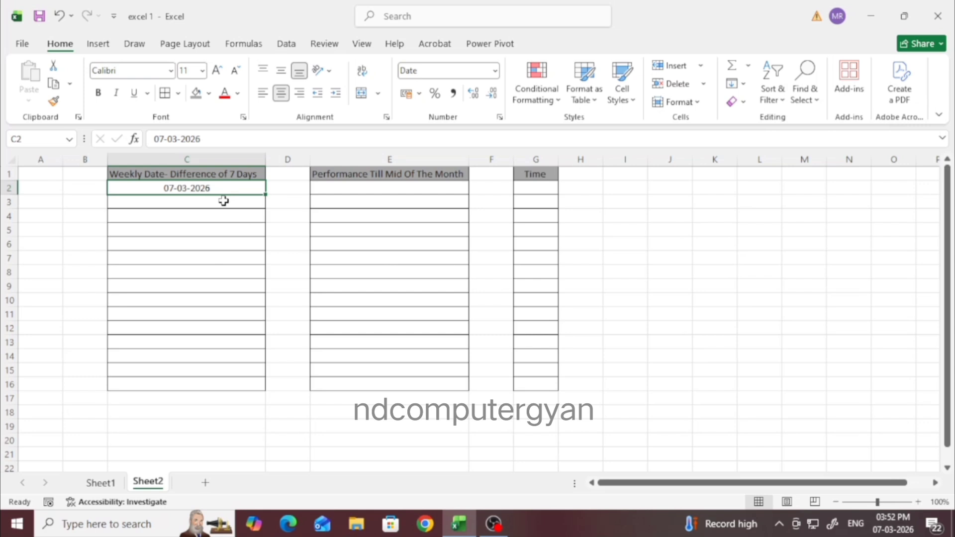
Step: Enter the second weekly date, 14-03-26, in C3
click(178, 203)
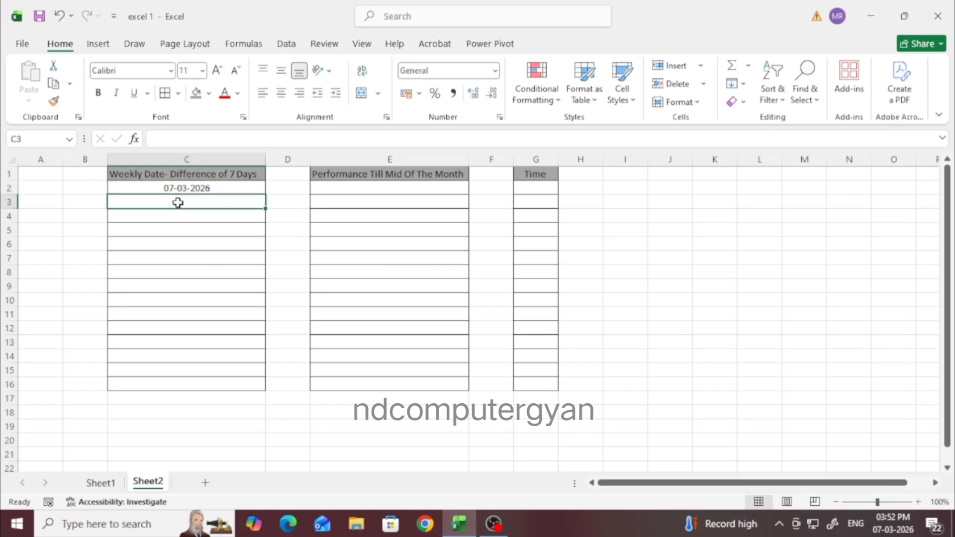
text(14-)
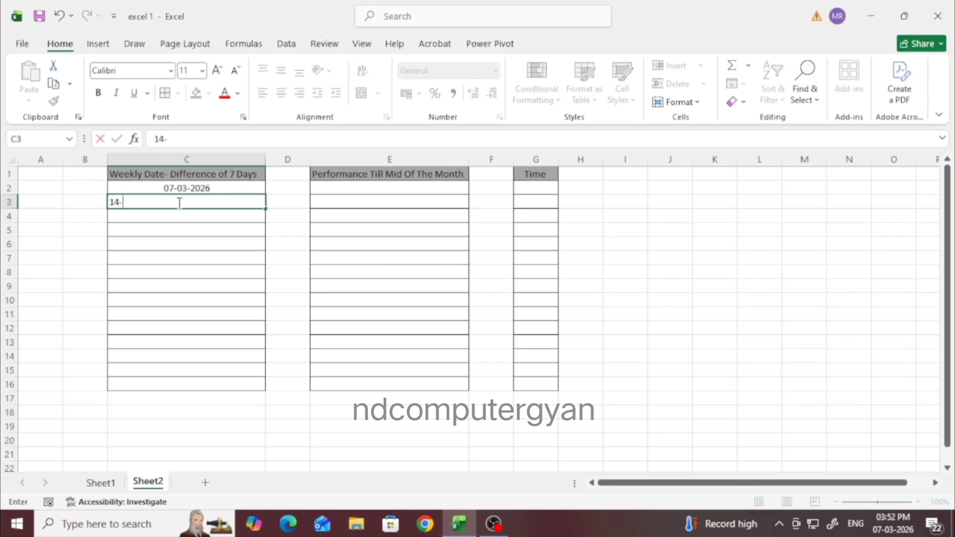
text(03-26)
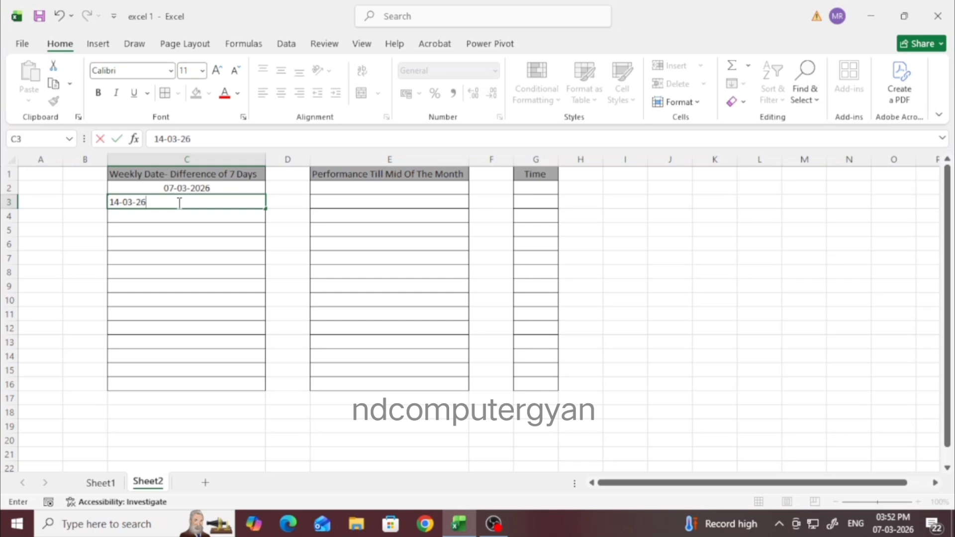
click(194, 215)
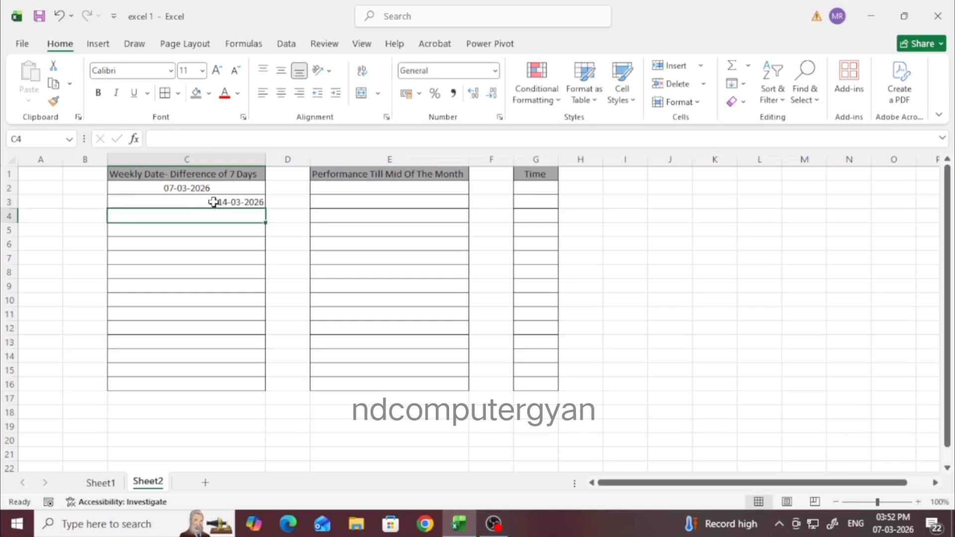
Step: Centre the date in C3 and extend the seven-day date series from C2:C3 down to C16
click(213, 202)
click(281, 92)
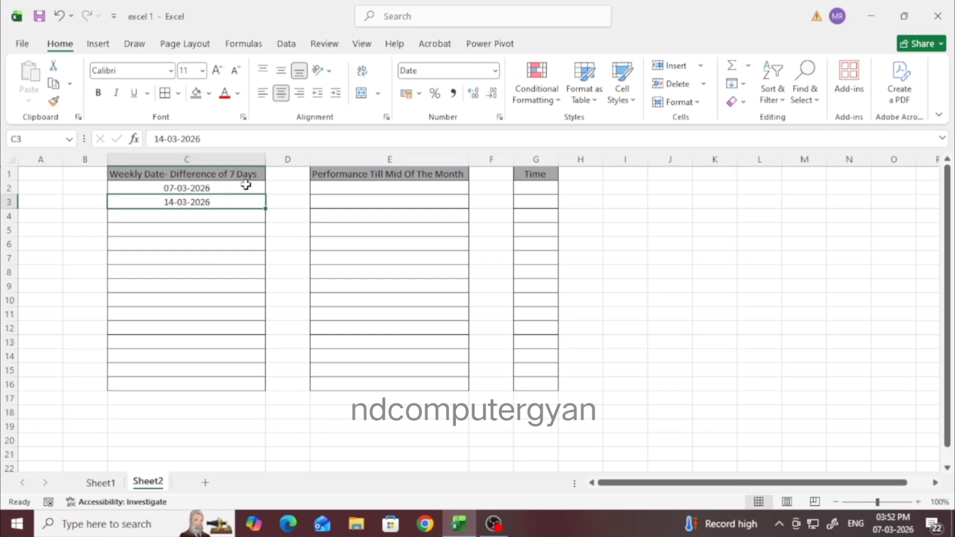
drag(246, 187, 264, 389)
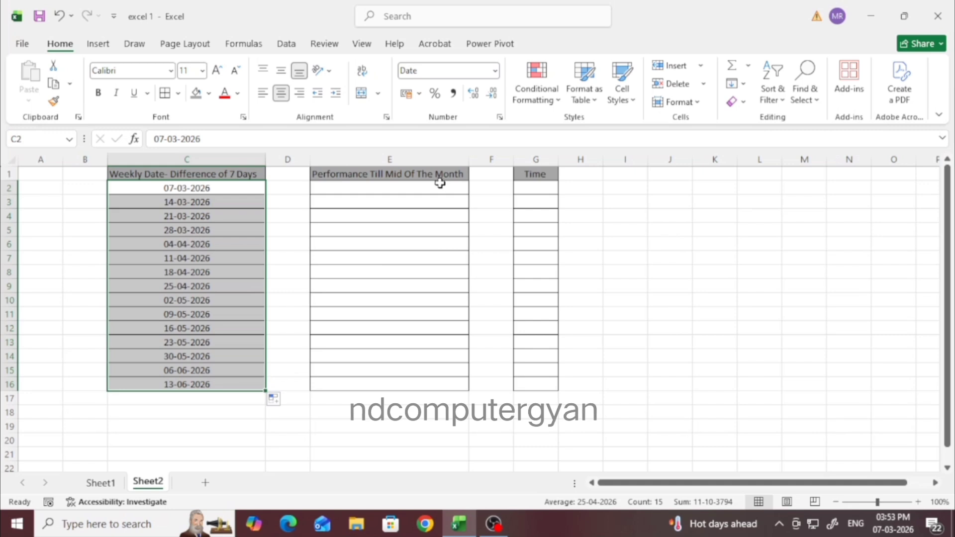
Step: Enter the date 07-03-26 in E2 under Performance Till Mid Of The Month and centre it
click(379, 186)
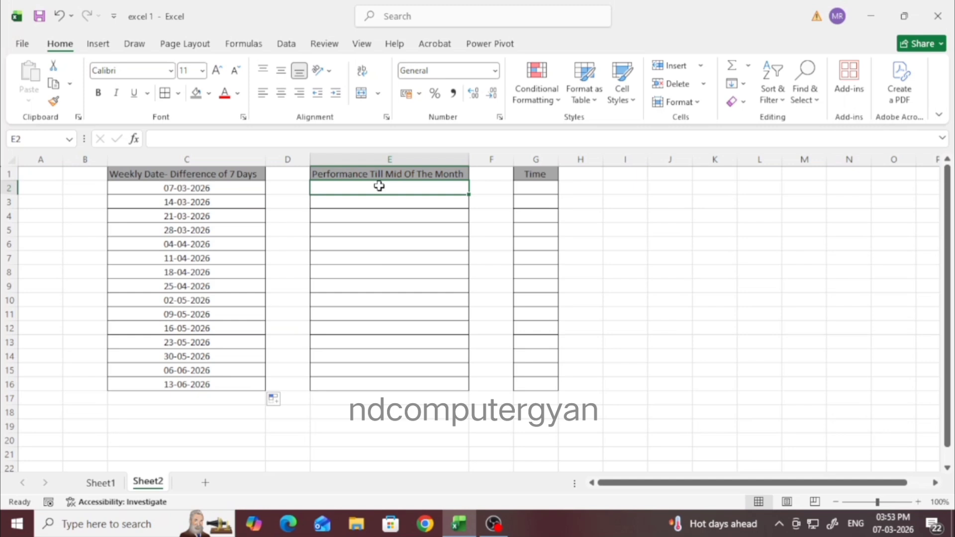
text(0)
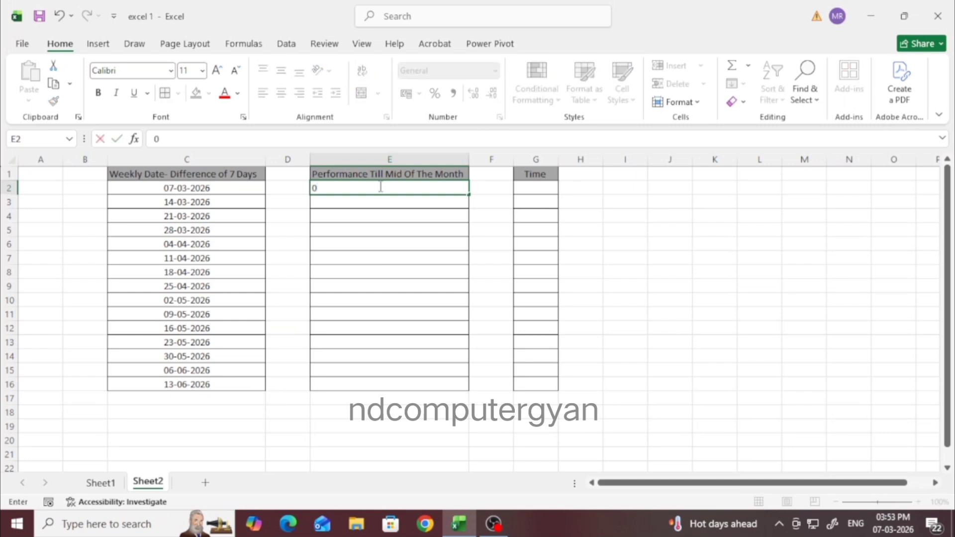
text(7-03-32)
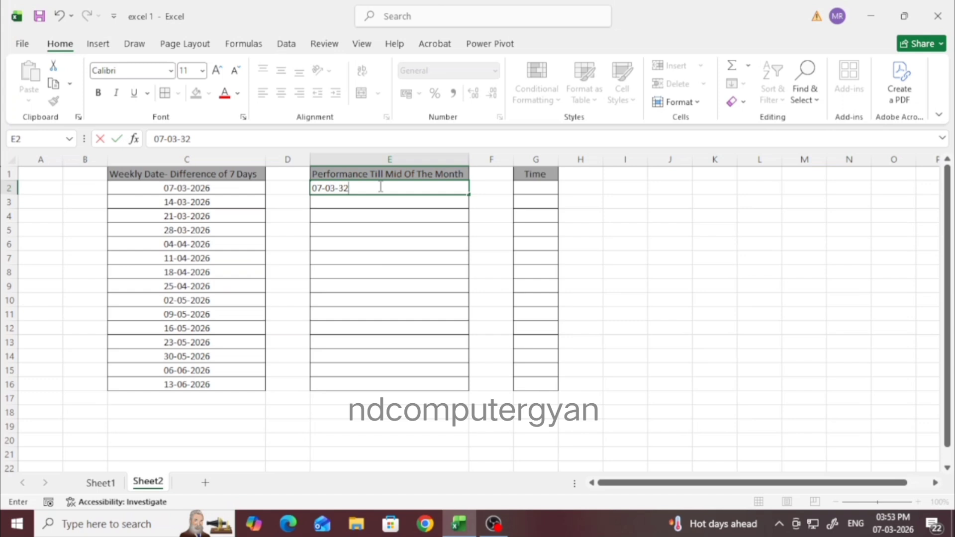
key(BackSpace)
key(BackSpace)
text(26)
key(Return)
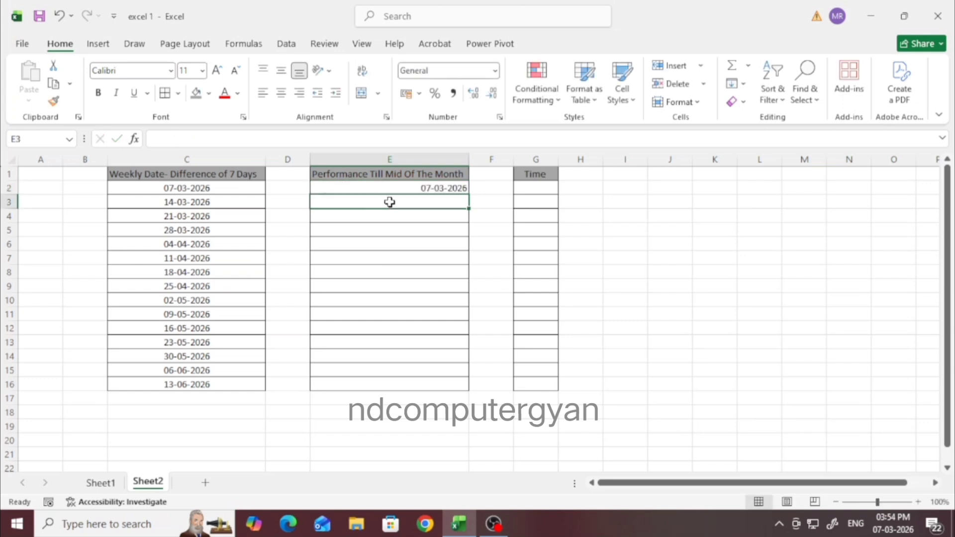
click(413, 188)
click(281, 92)
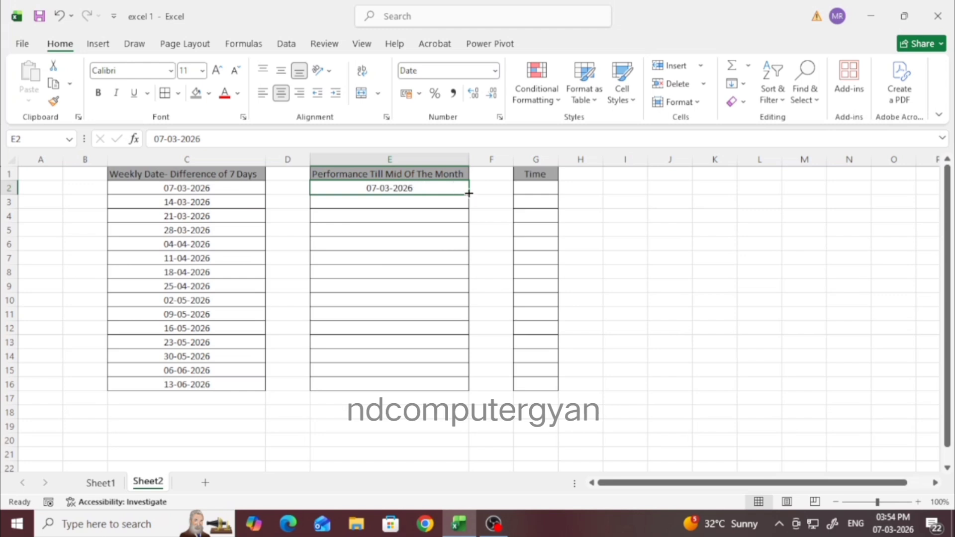
Step: Try filling the date from E2 down to E16 with a plain fill and with Fill Series, undoing each fill
drag(468, 193, 480, 393)
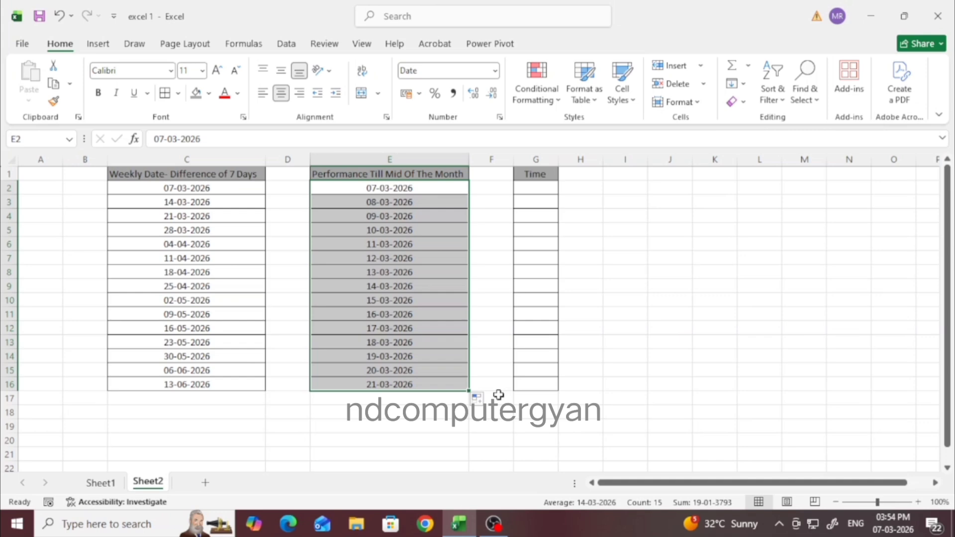
key(ctrl+z)
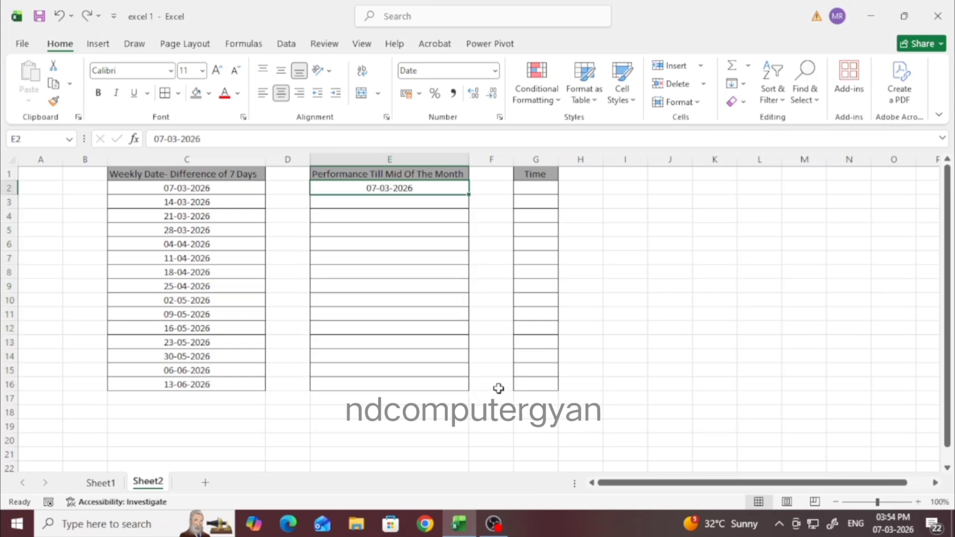
drag(468, 195, 464, 394)
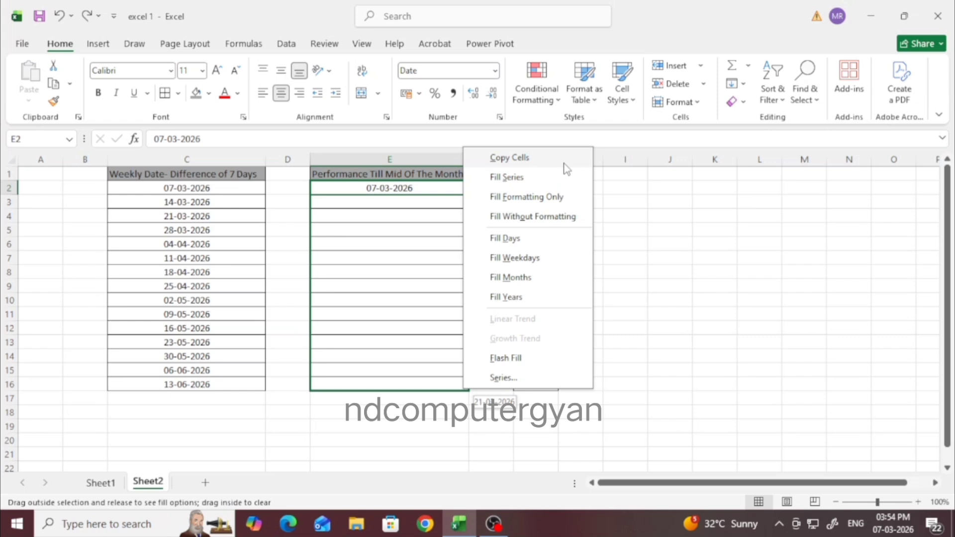
click(540, 178)
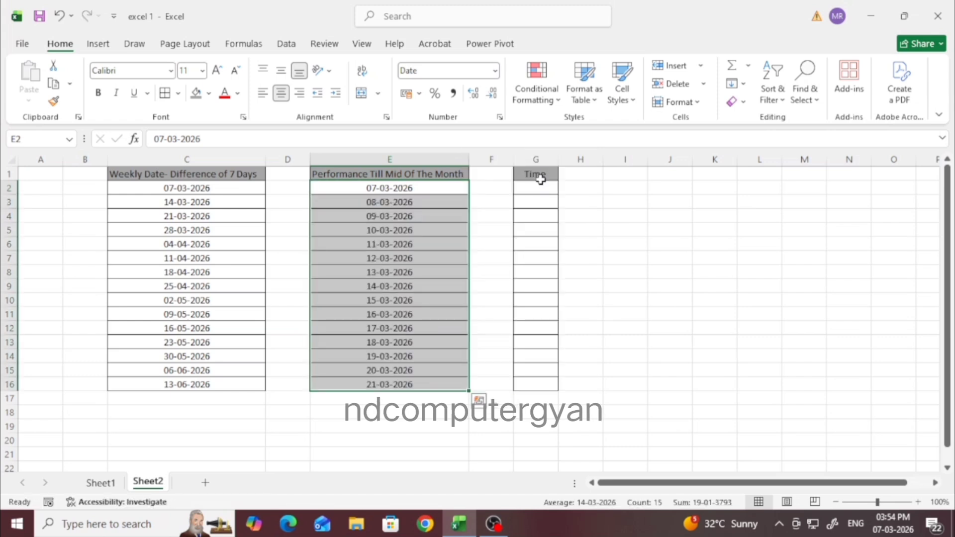
key(ctrl+z)
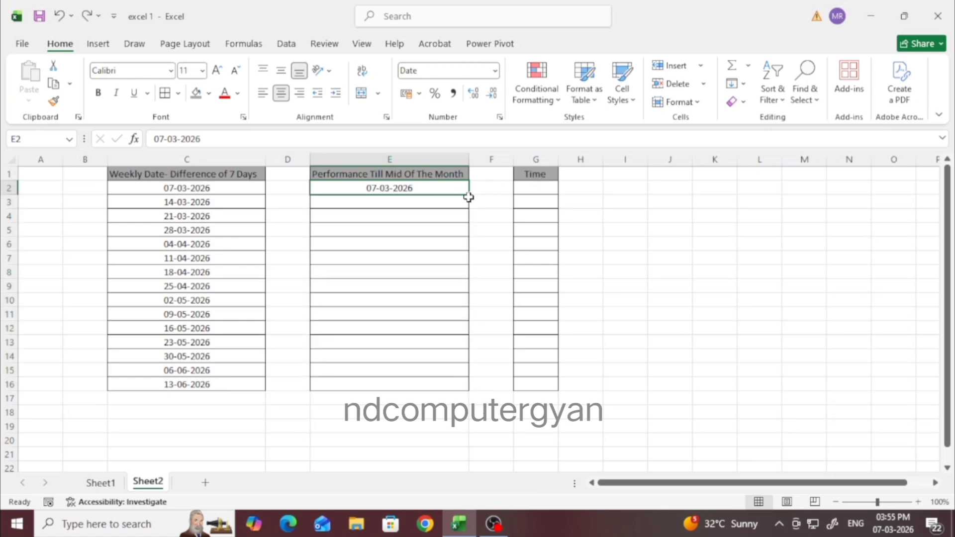
Step: Fill E2:E16 with a date series in columns, using Day as the unit and a step value of 15
drag(468, 197, 472, 392)
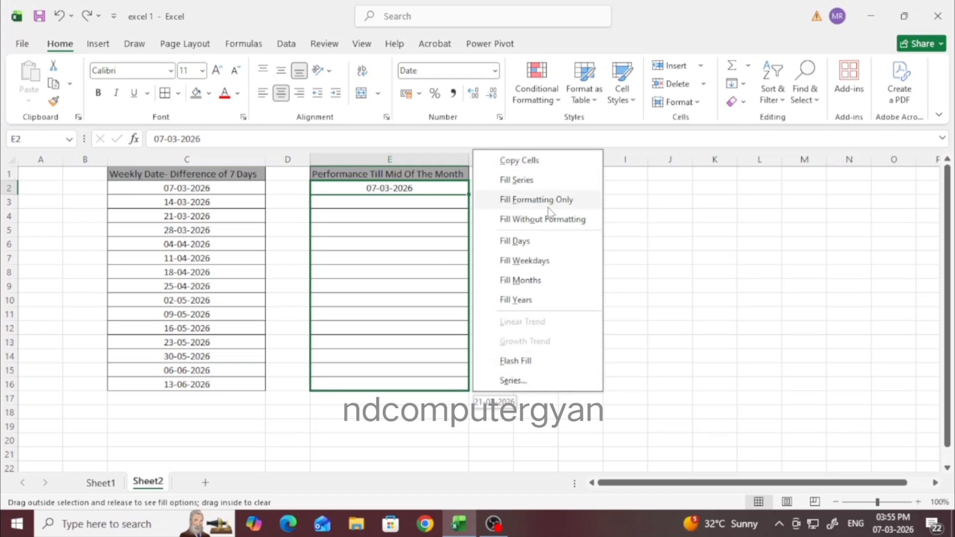
click(539, 382)
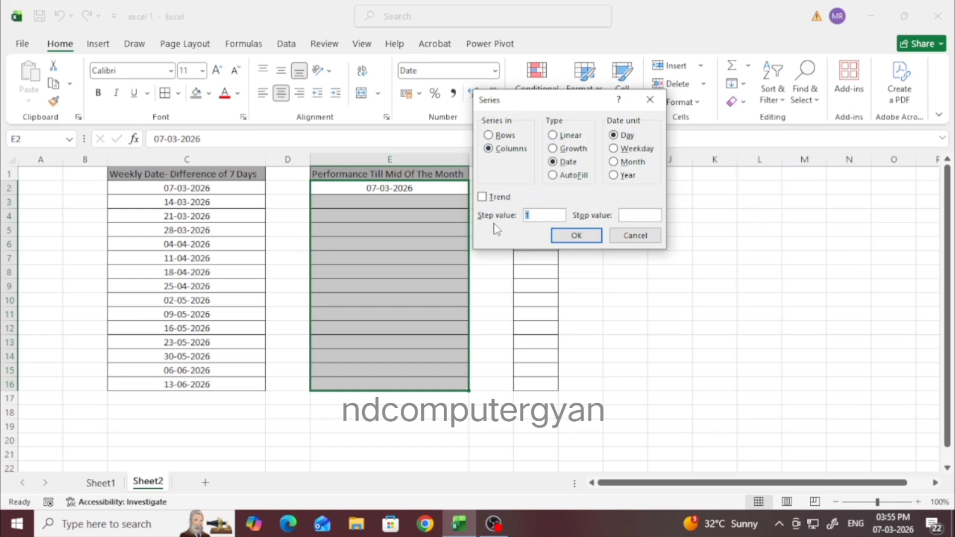
click(538, 215)
key(BackSpace)
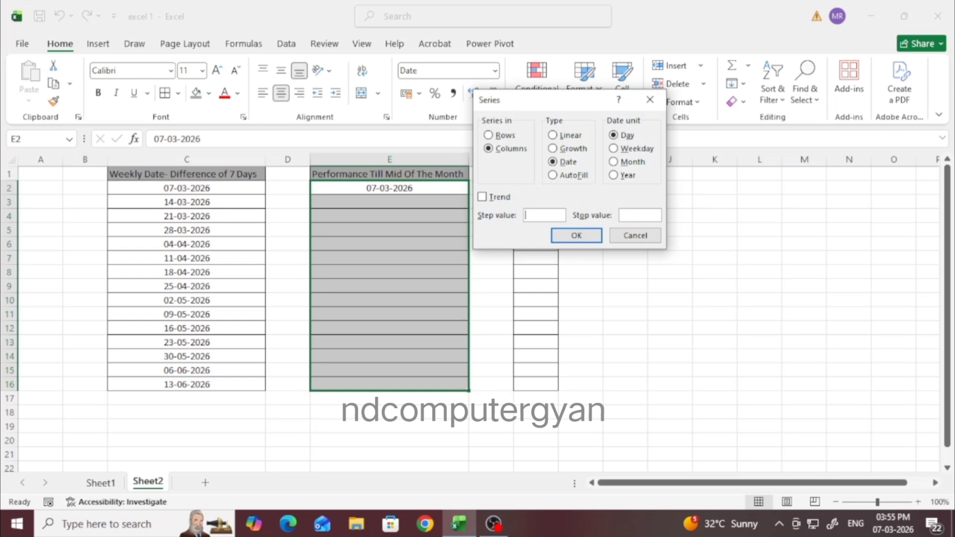
text(15)
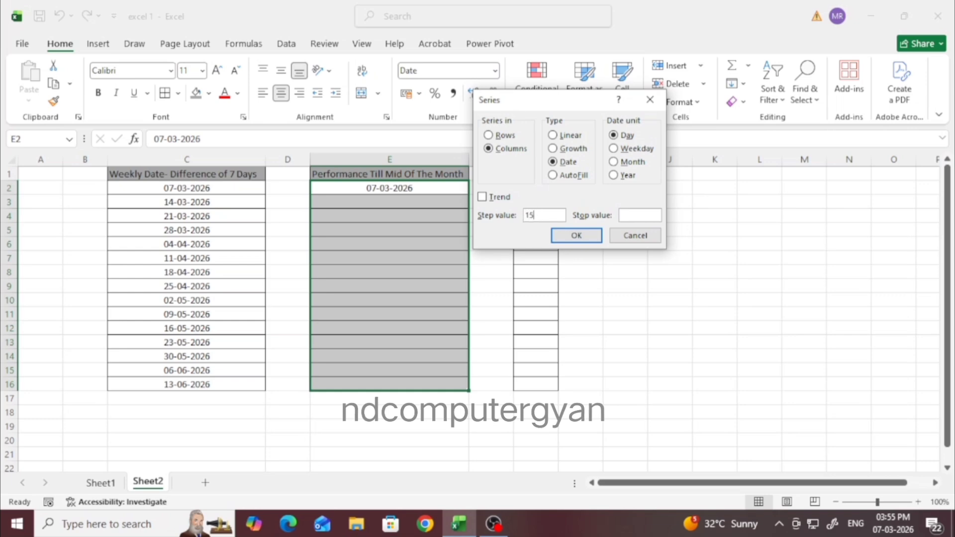
click(578, 240)
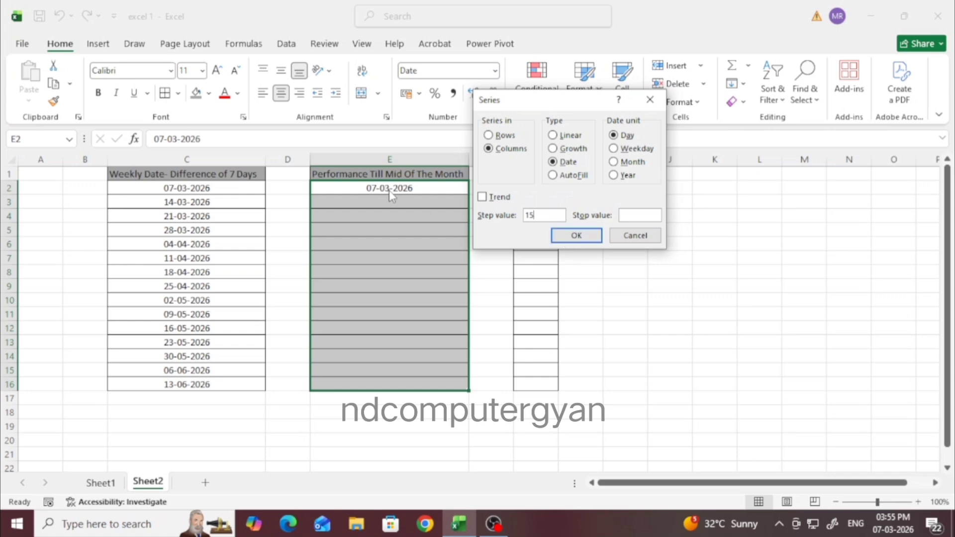
click(579, 235)
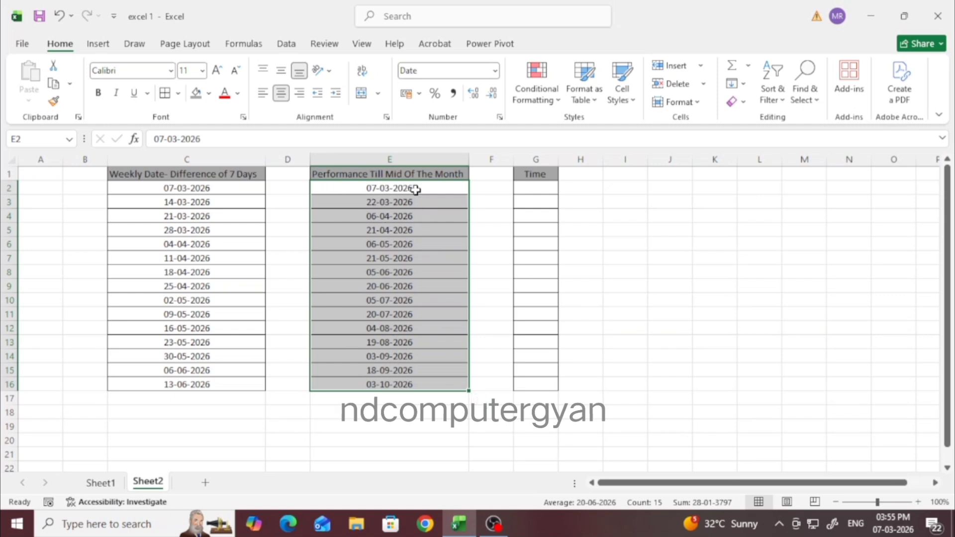
Step: Enter Sunday in I1, fill weekdays only down to I16, and fit column I's width to its contents
click(631, 178)
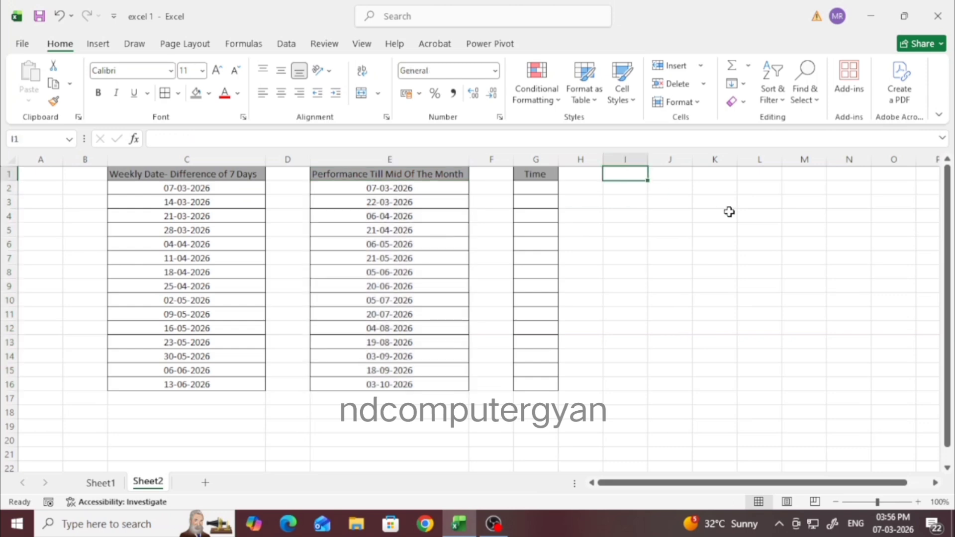
text(sunda)
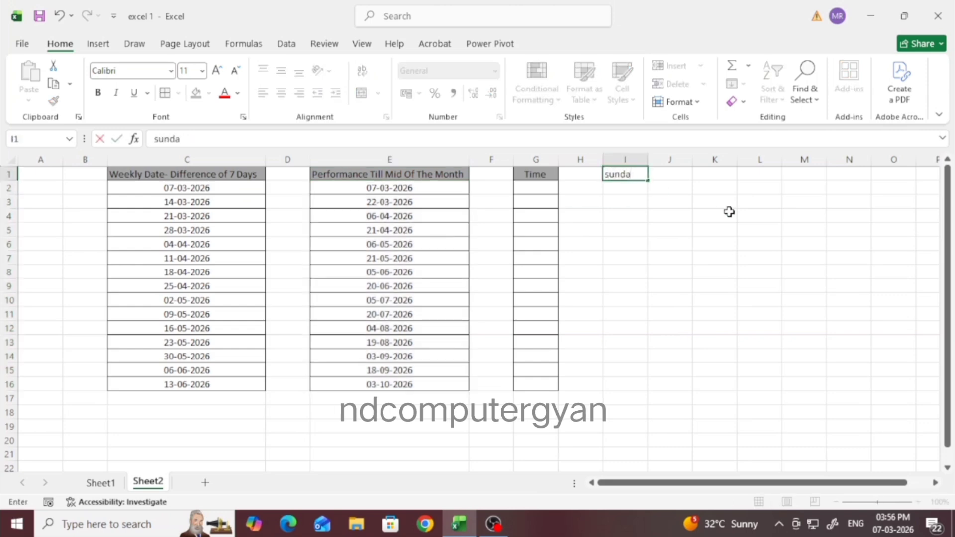
text(y)
click(675, 190)
click(629, 174)
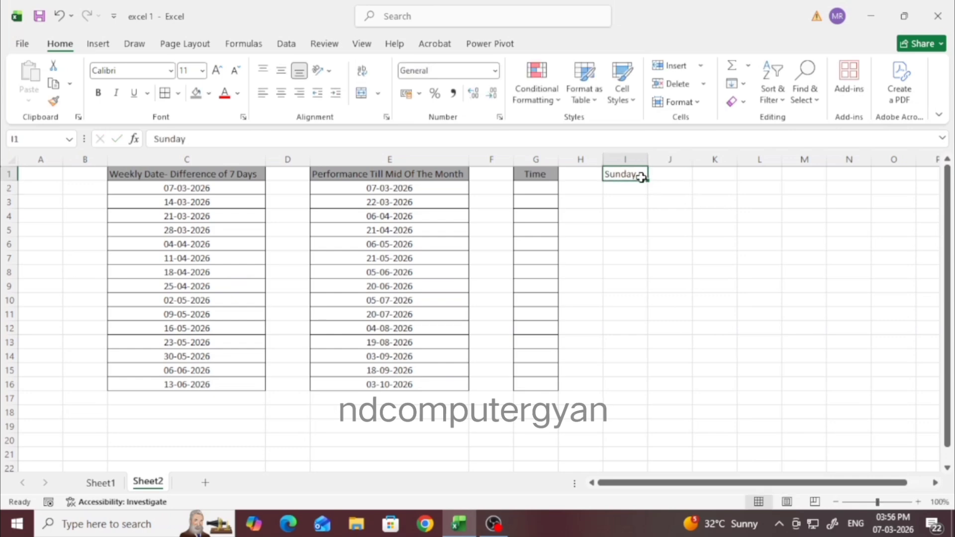
drag(647, 180, 651, 392)
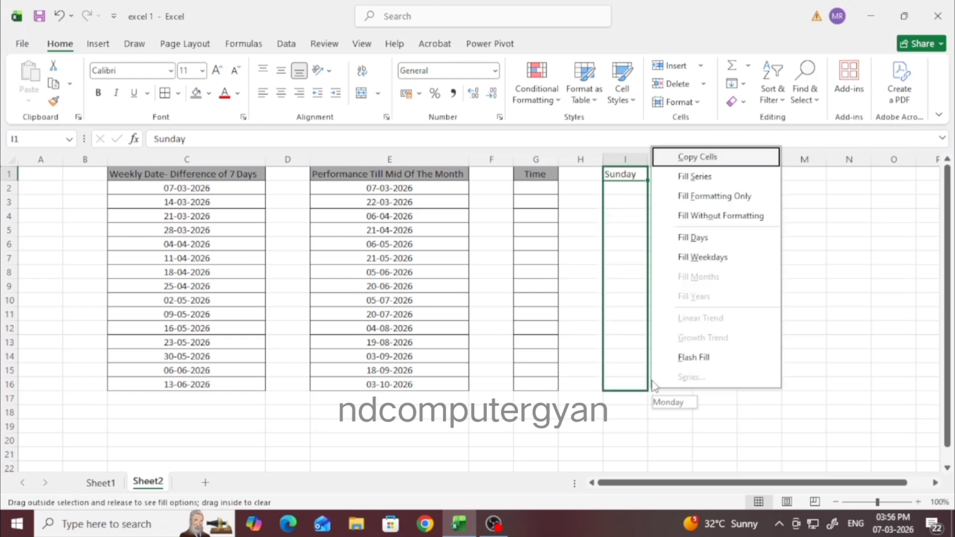
click(713, 258)
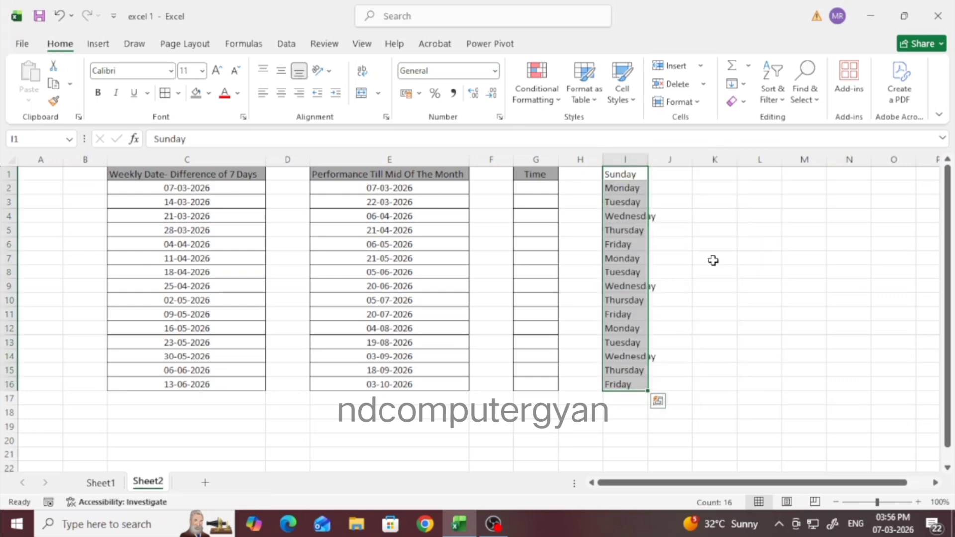
double_click(649, 160)
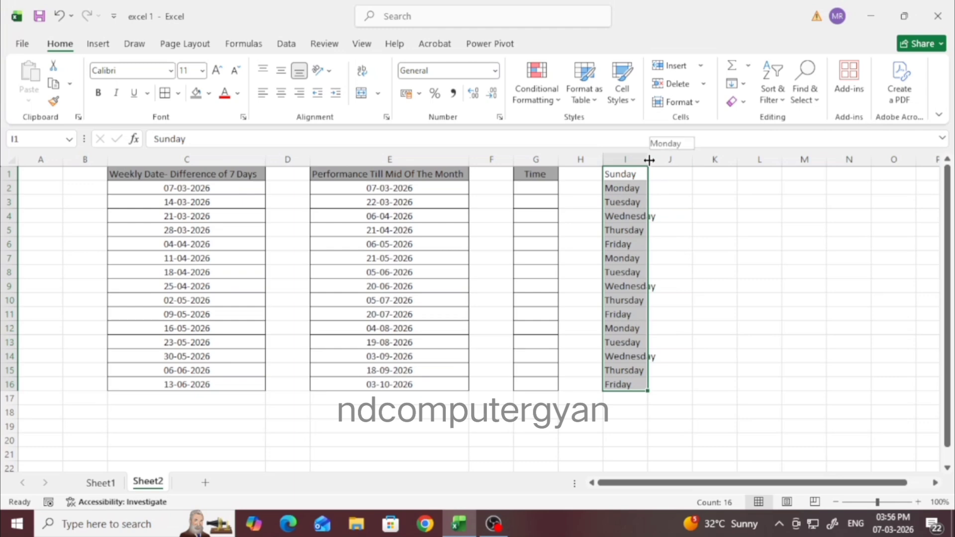
Step: Enter january in K1, fill the months down to K16, and fit column K's width to its contents
click(721, 175)
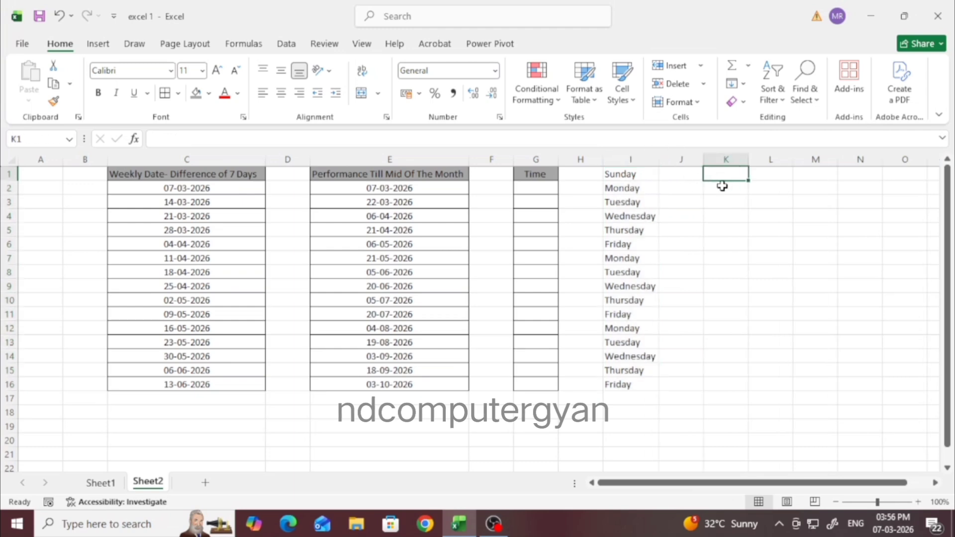
text(mo)
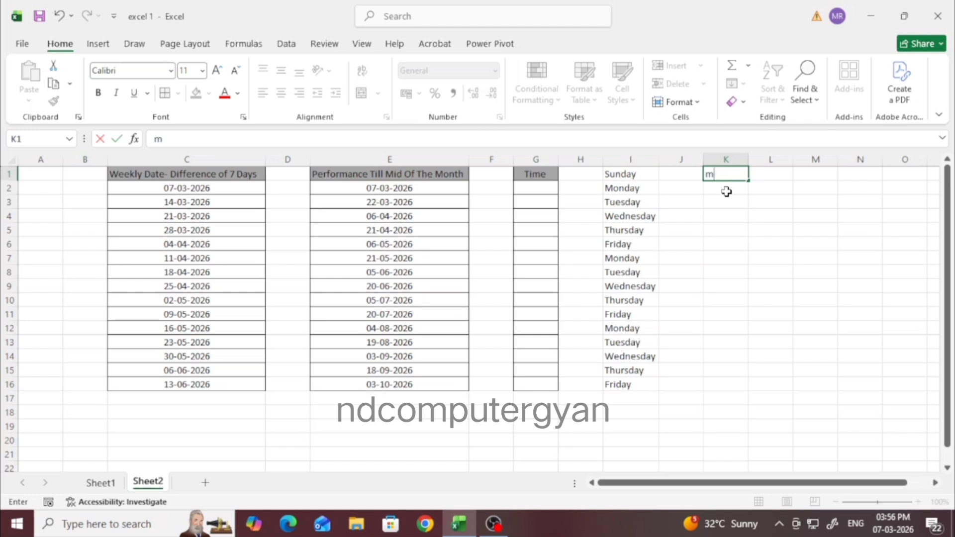
key(BackSpace)
text(januaryb)
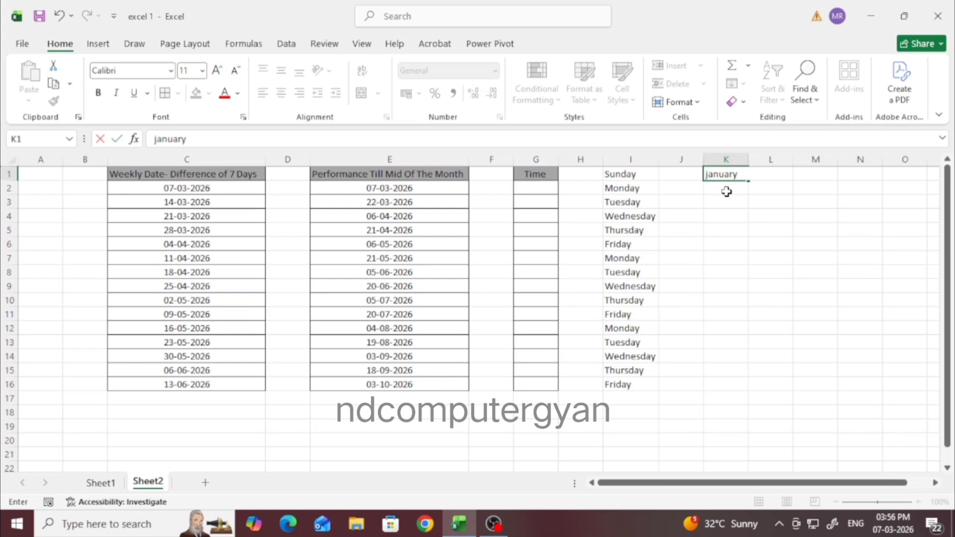
click(726, 192)
click(734, 173)
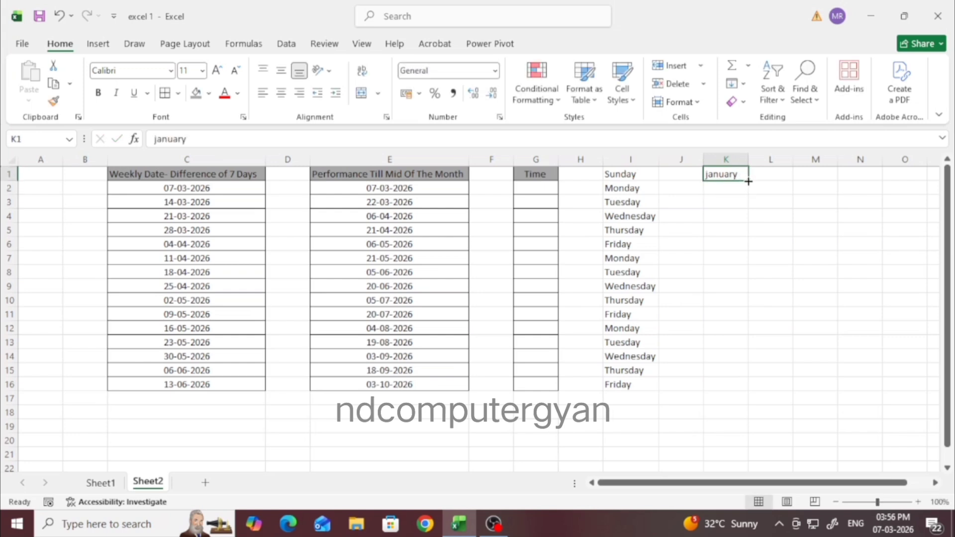
drag(748, 182, 752, 395)
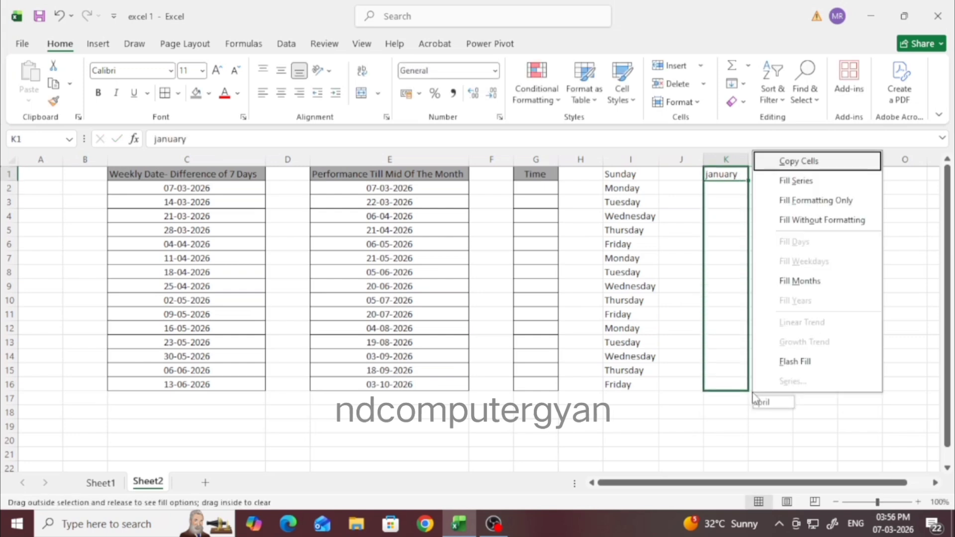
click(799, 281)
double_click(749, 157)
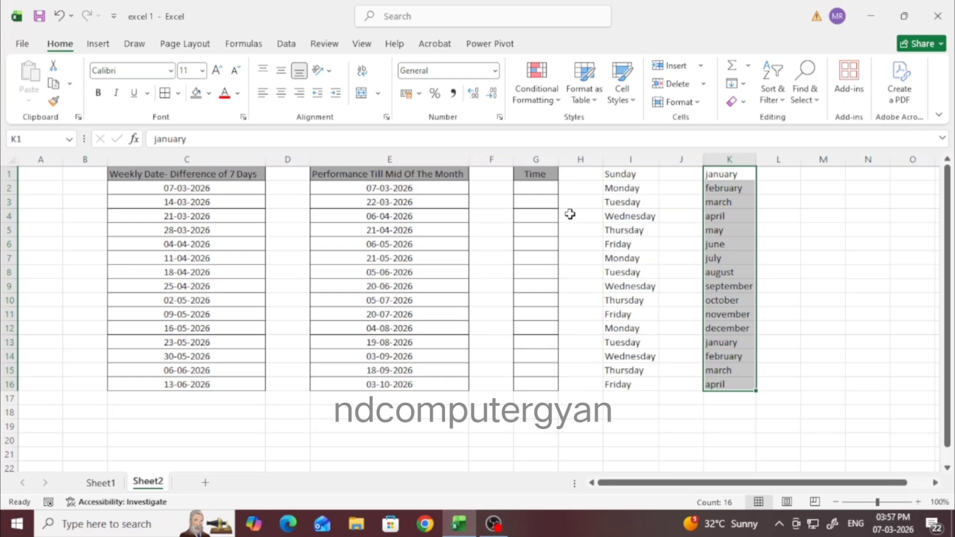
Step: Enter the time 8:05 in G2 under the Time header
click(534, 187)
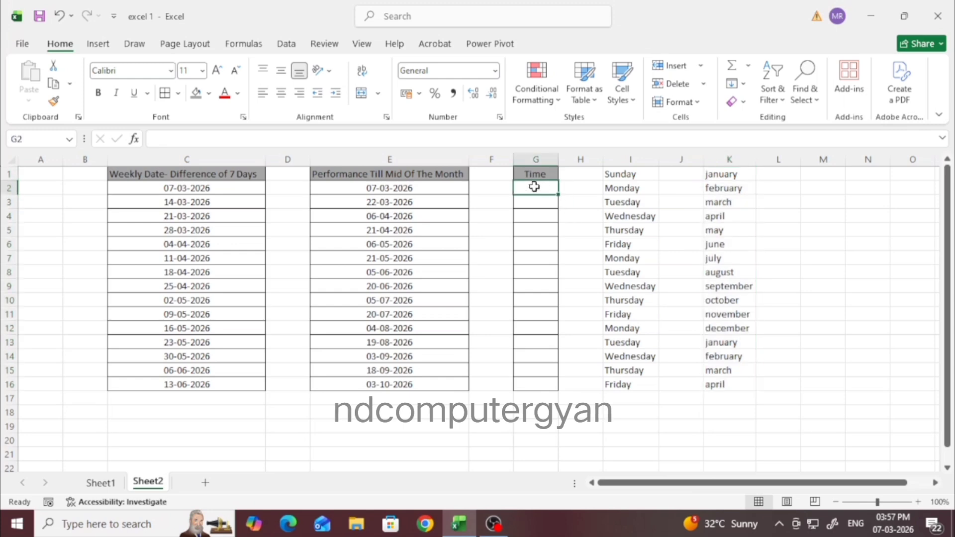
text(8)
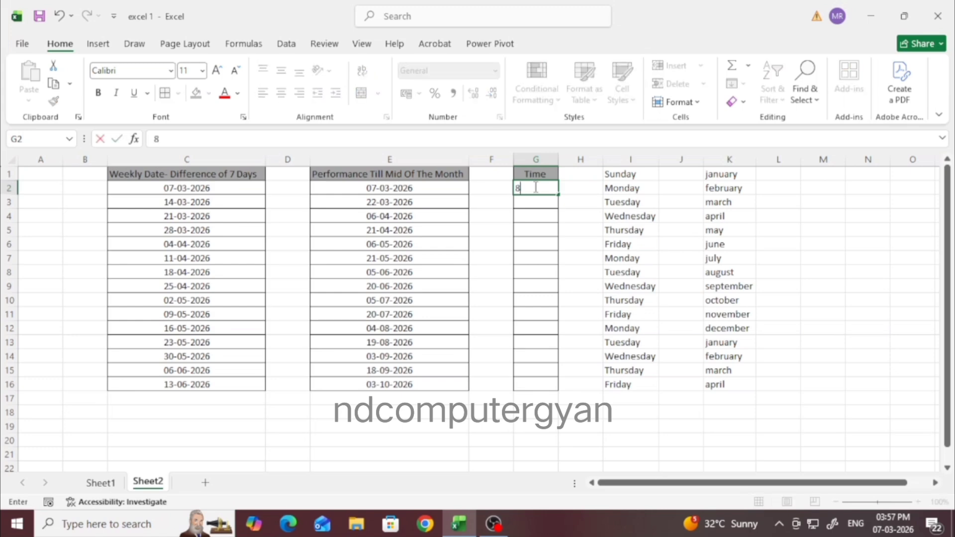
text(:05)
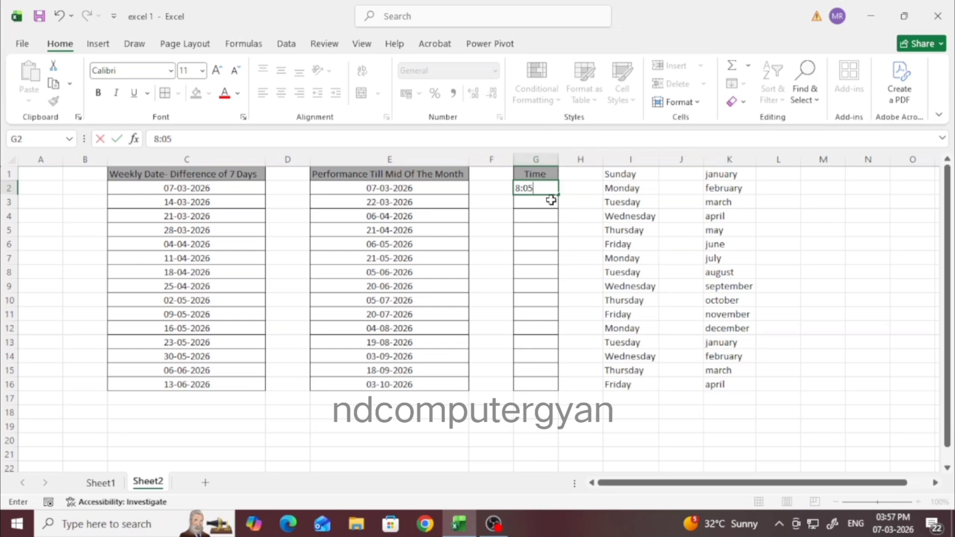
Step: Try filling times down to G16 from 8:05 alone and from 8:05 with 9:06 in G3, undoing both attempts
drag(559, 196, 572, 386)
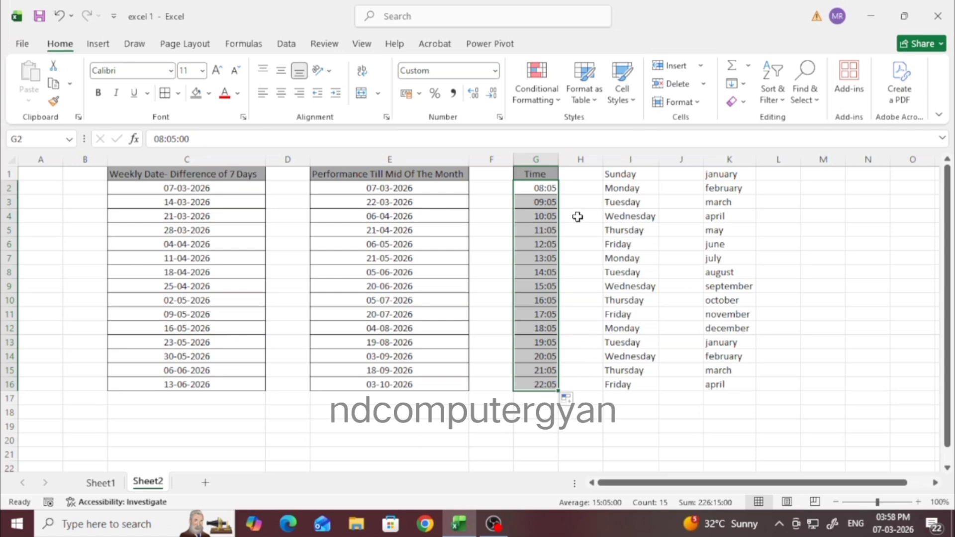
key(ctrl+z)
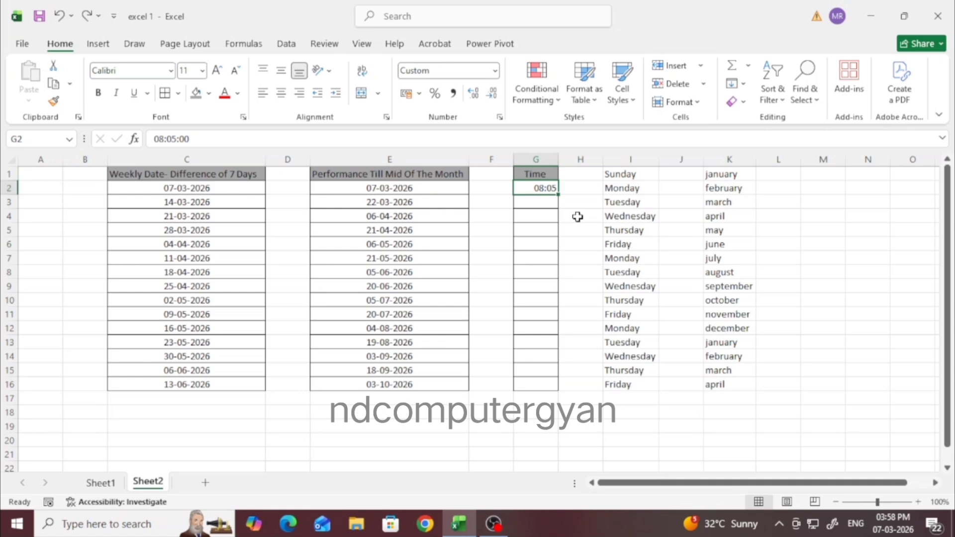
click(538, 203)
text(9)
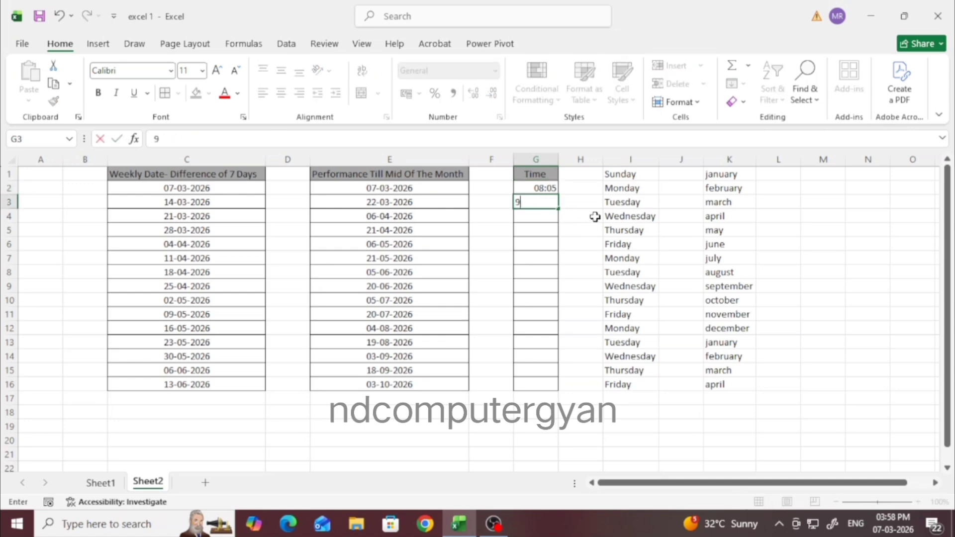
text(:06)
click(534, 188)
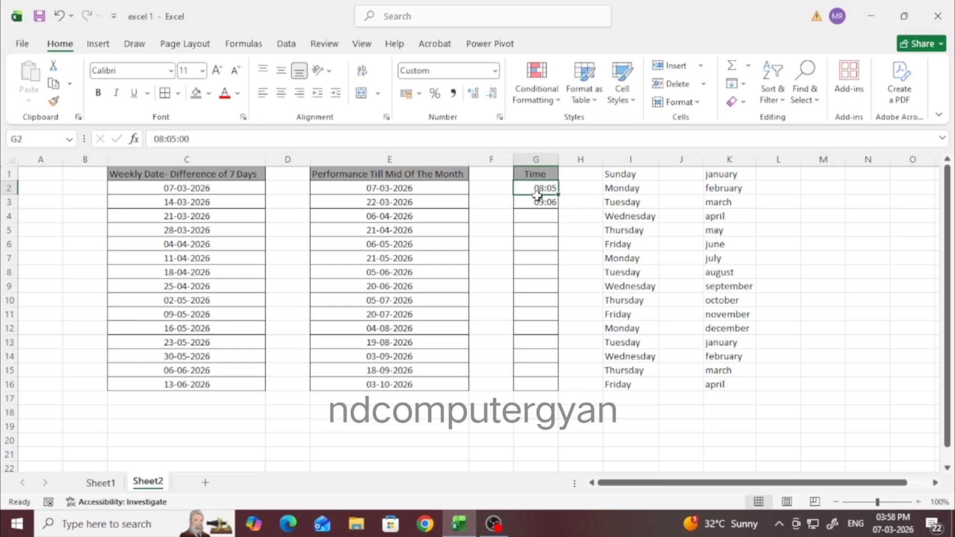
drag(539, 189, 563, 388)
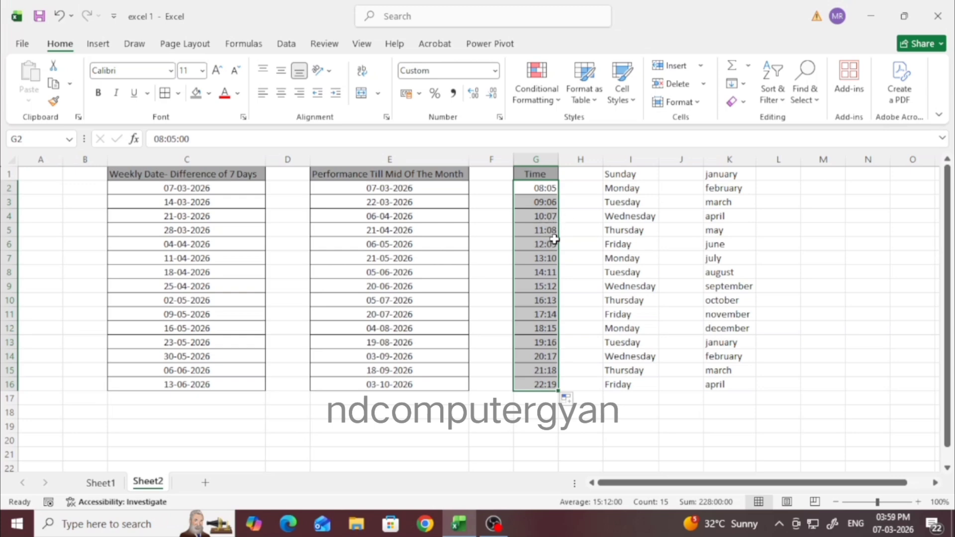
key(ctrl+z)
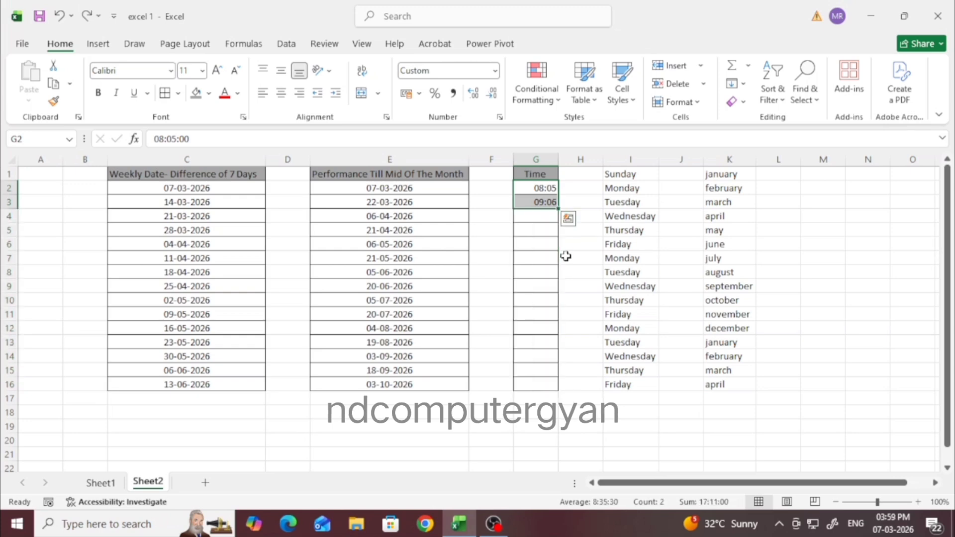
key(ctrl+z)
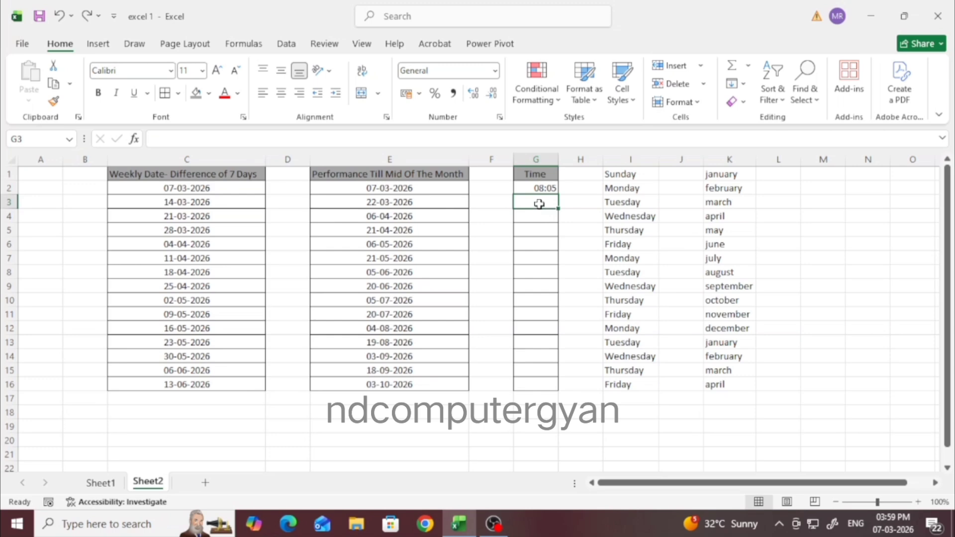
Step: Enter 8:06 in G3 and extend the one-minute time series from G2:G3 down to G16
text(8)
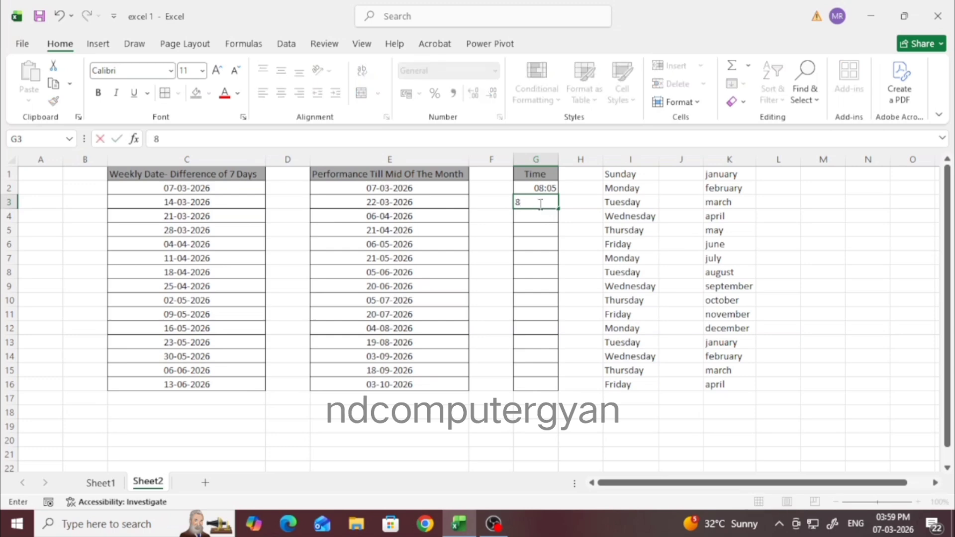
text(:06)
key(Return)
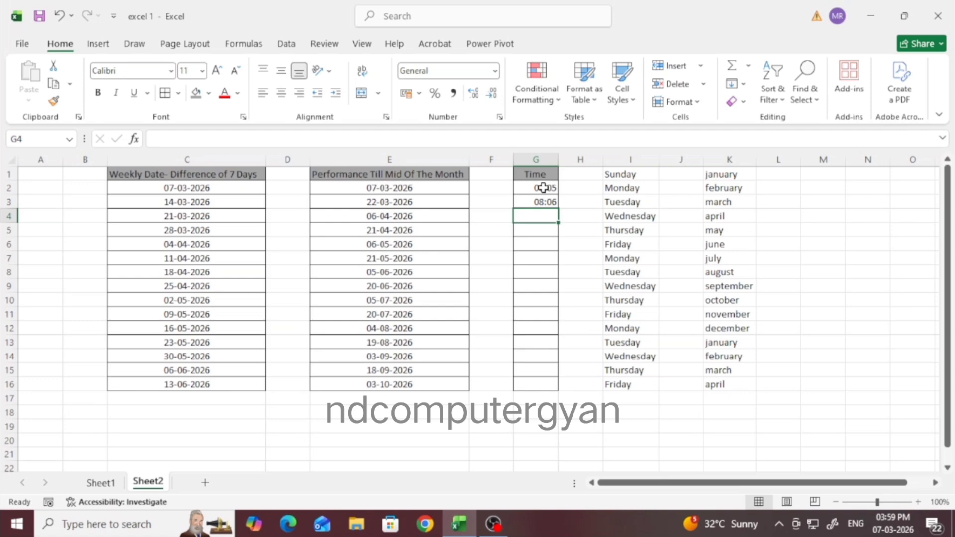
drag(543, 186, 559, 388)
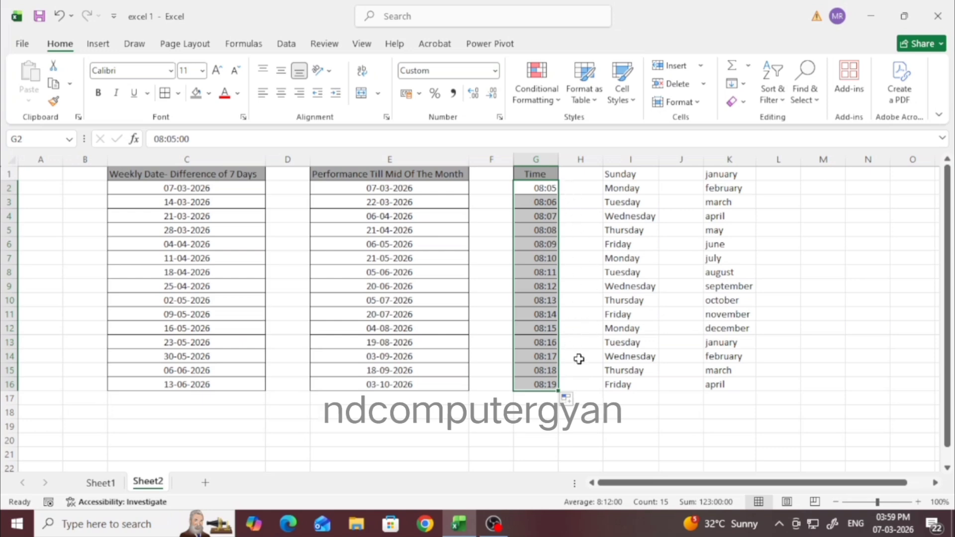
Step: Enter 1 and 2 in B20:C20, then extend them into a centred number series across to M20
scroll(514, 401, down, 4)
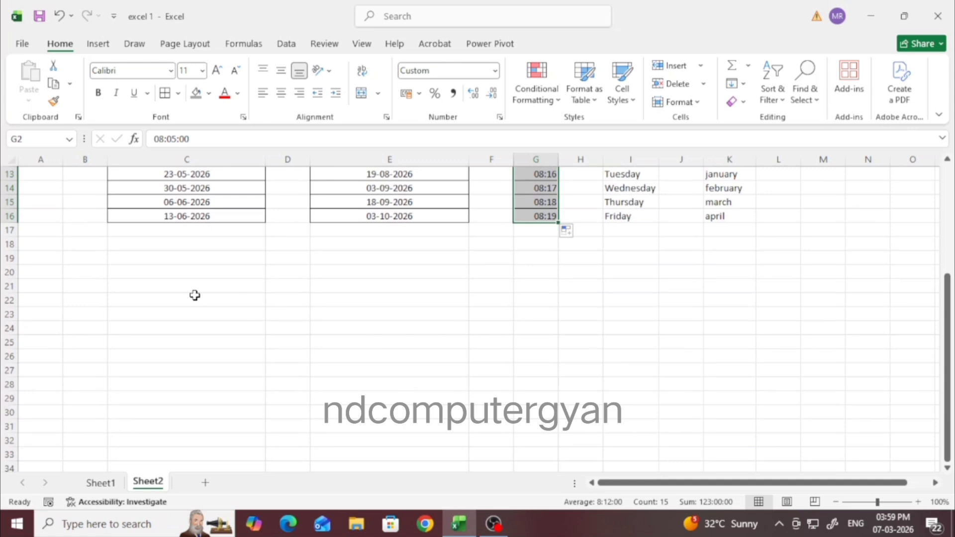
scroll(134, 249, down, 2)
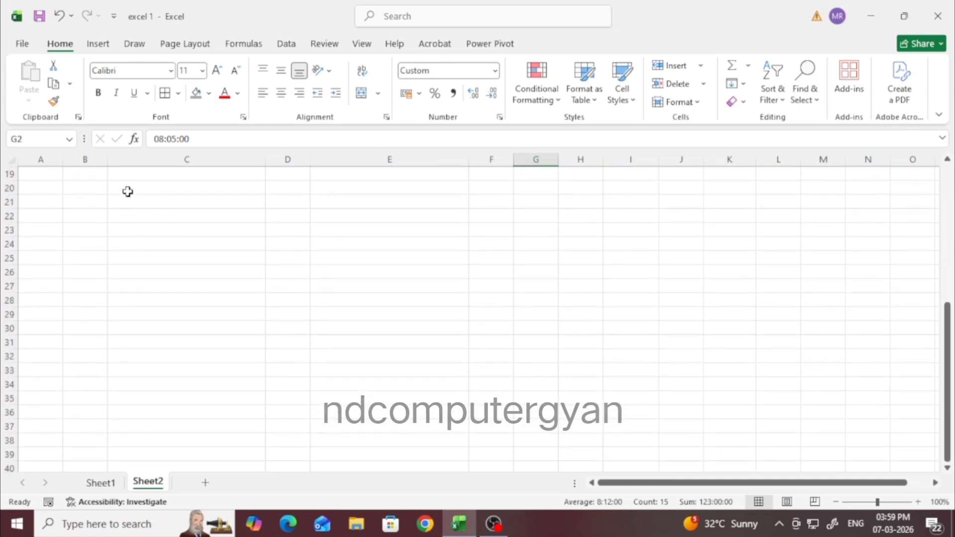
click(101, 191)
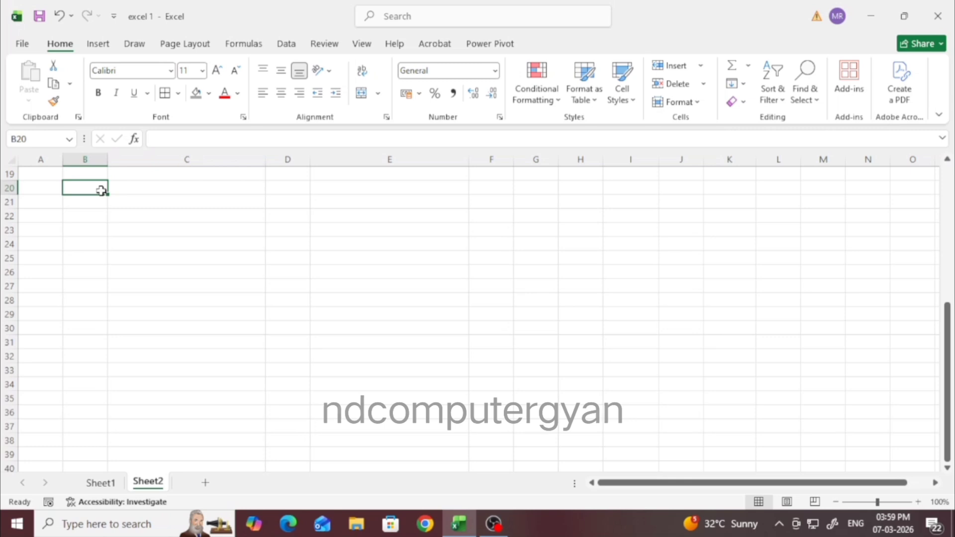
text(1)
click(144, 187)
text(2)
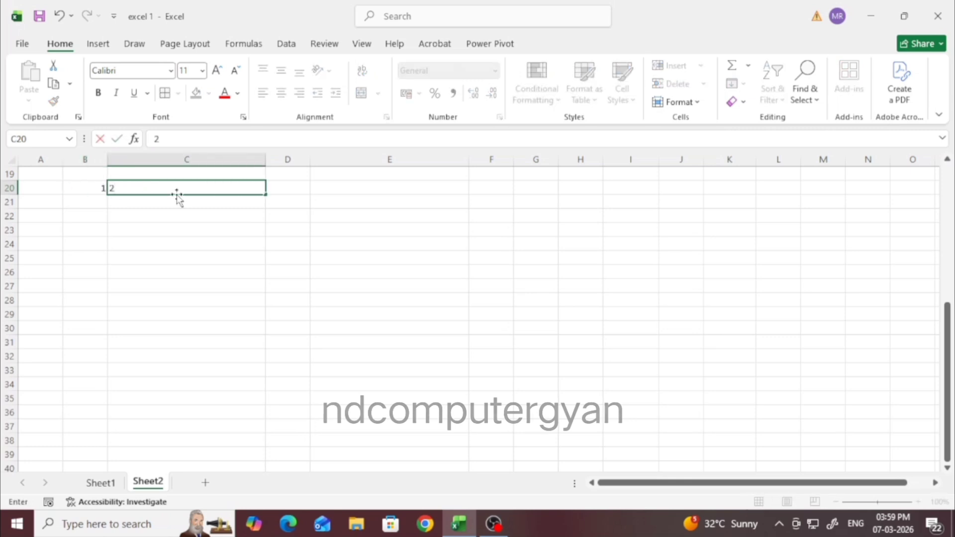
click(279, 190)
drag(93, 187, 837, 185)
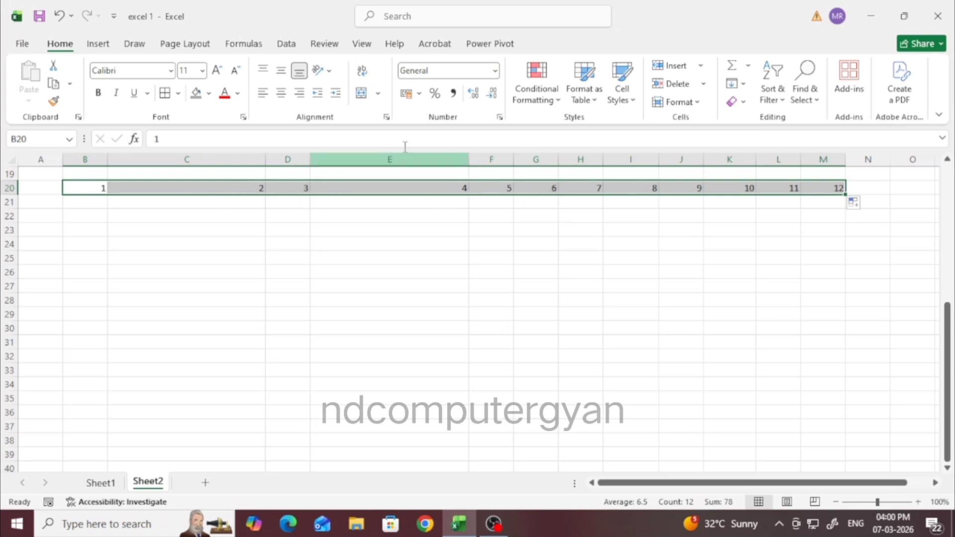
click(281, 93)
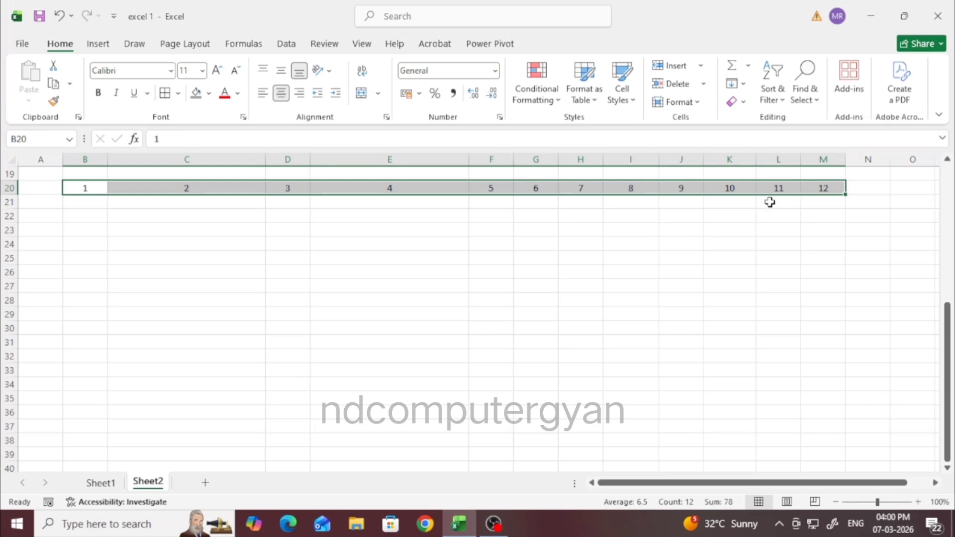
Step: Enter jan and feb in B22:C22 and extend them into a centred series of short month names across to M22
click(75, 204)
click(73, 214)
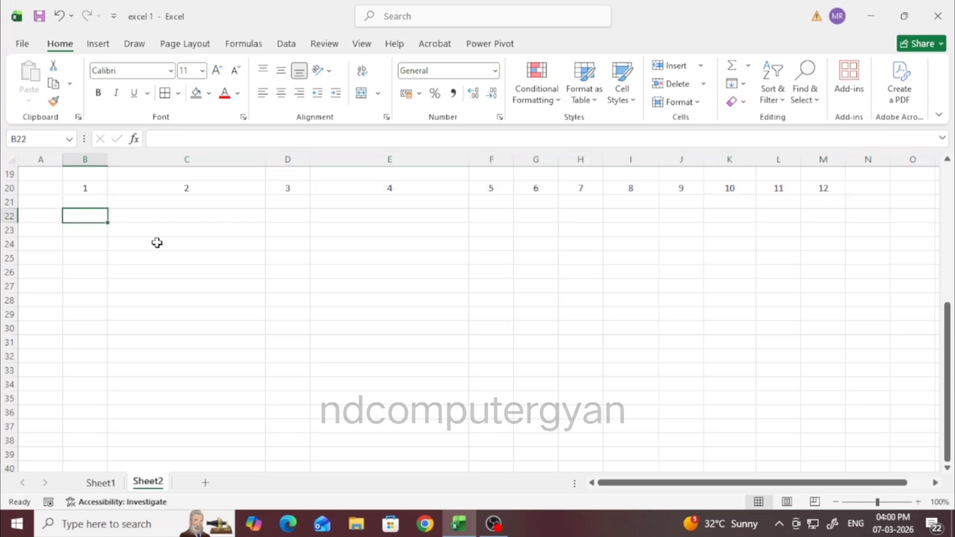
text(janu)
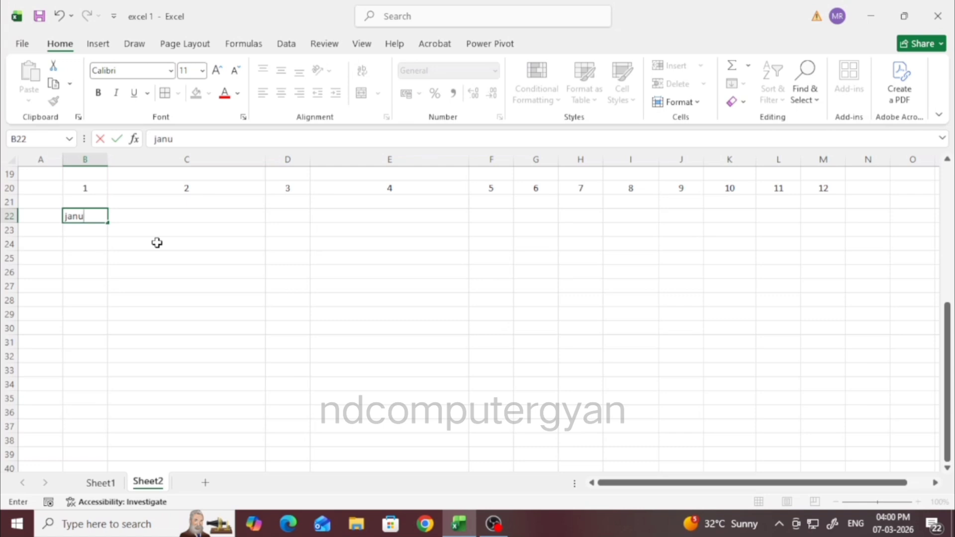
key(BackSpace)
key(Tab)
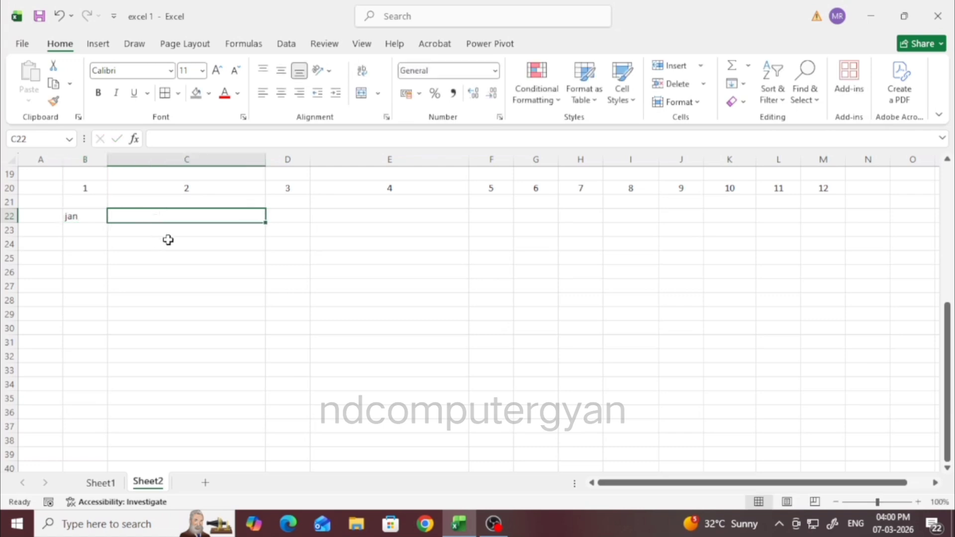
text(feb)
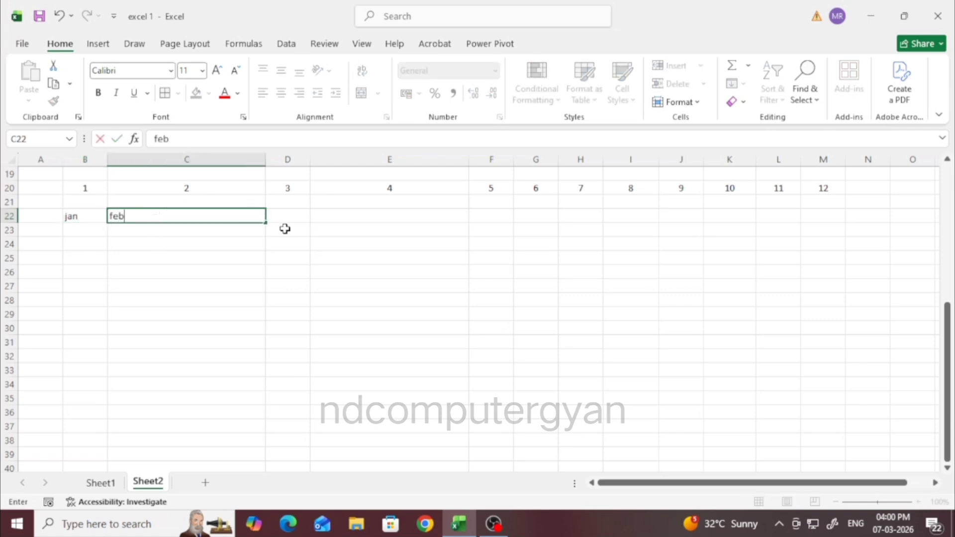
drag(85, 216, 159, 219)
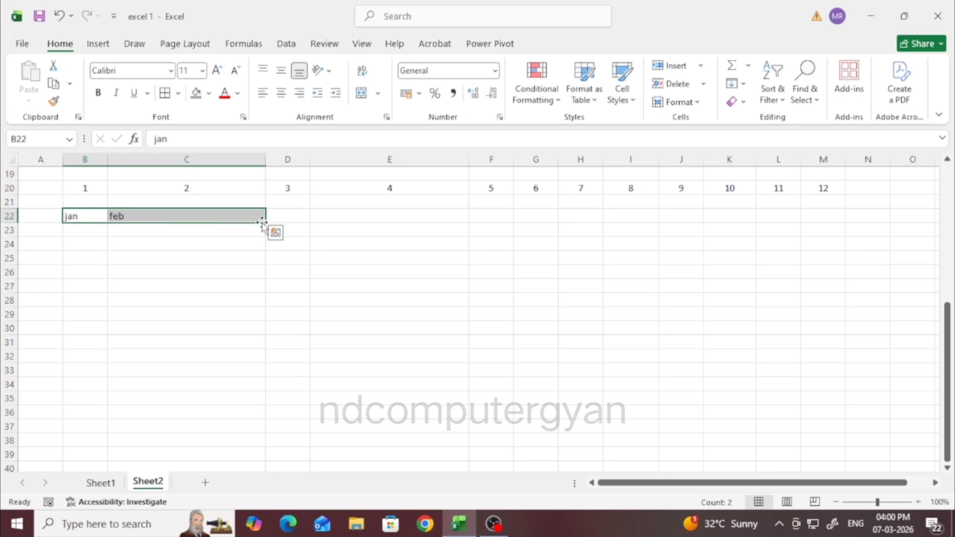
drag(264, 223, 829, 208)
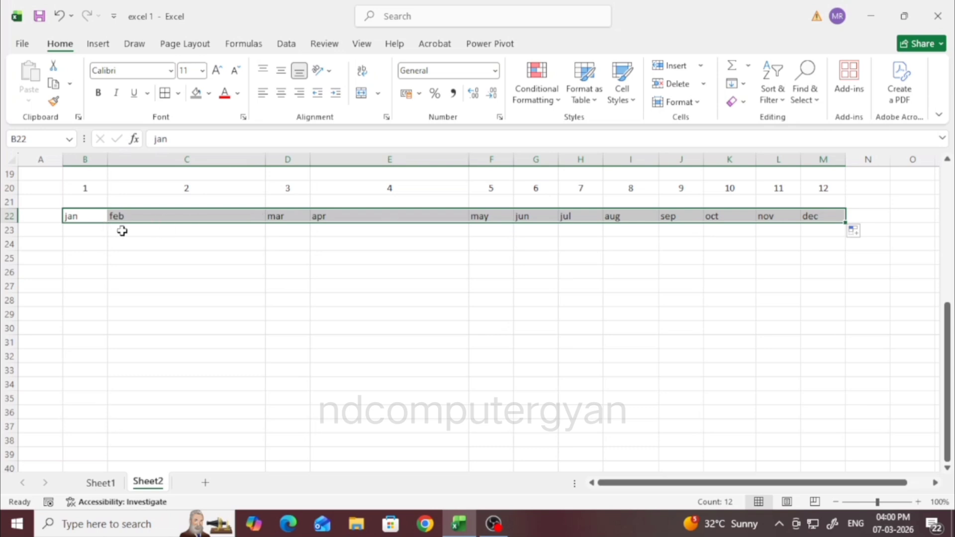
click(281, 93)
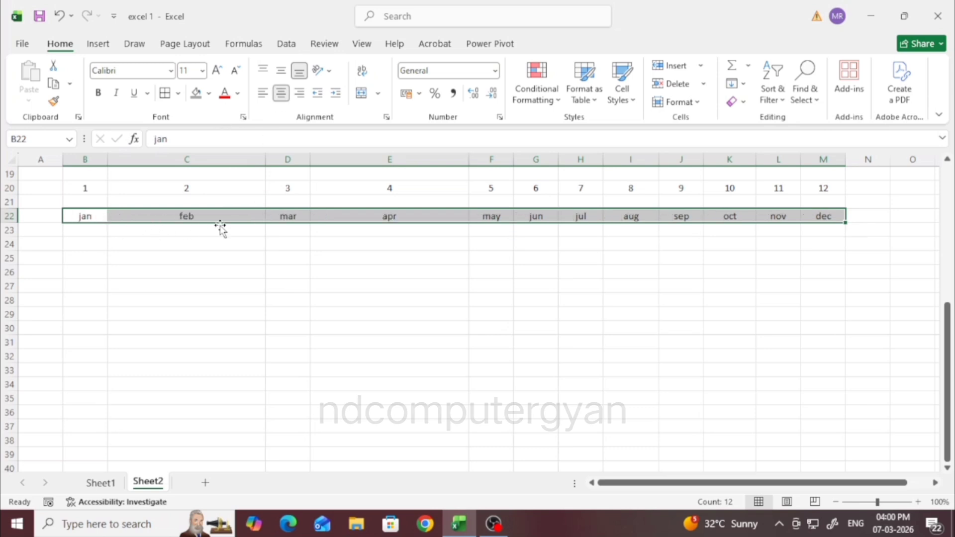